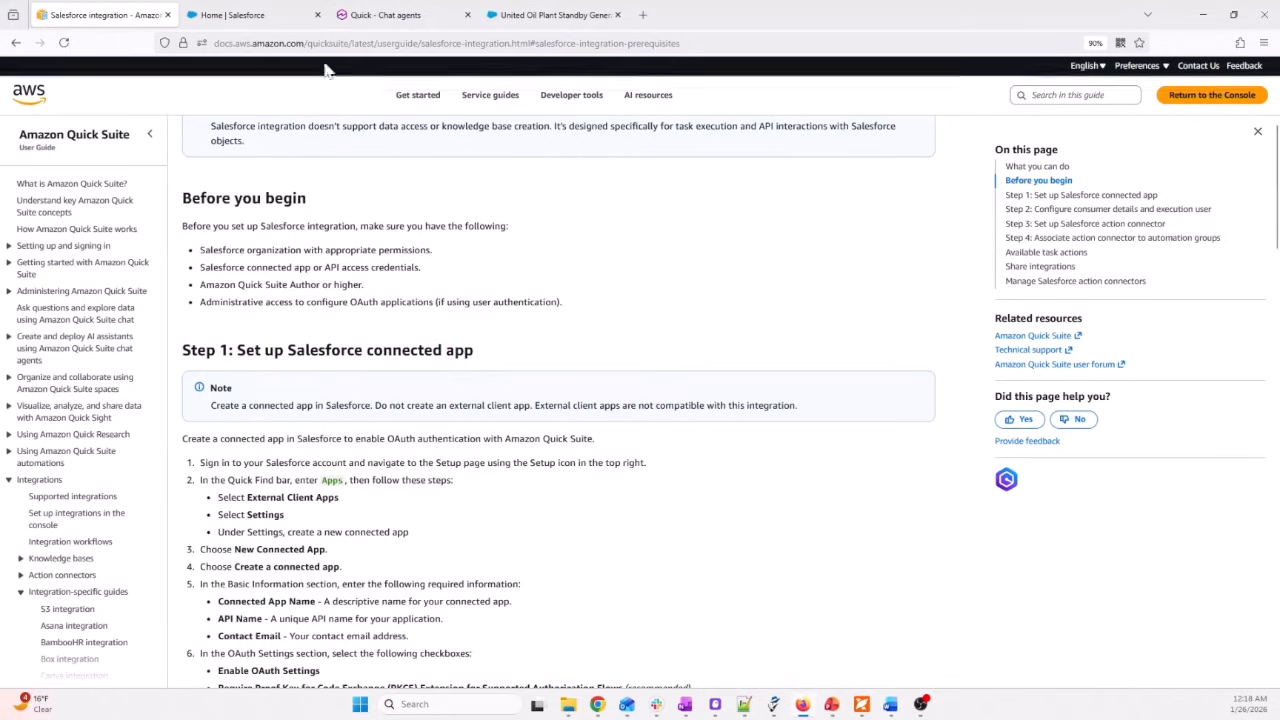
Switch to Salesforce, open its Setup, search for "Apps" and open the External Client App Manager
{"action": "left_click", "coordinate": [252, 18]}
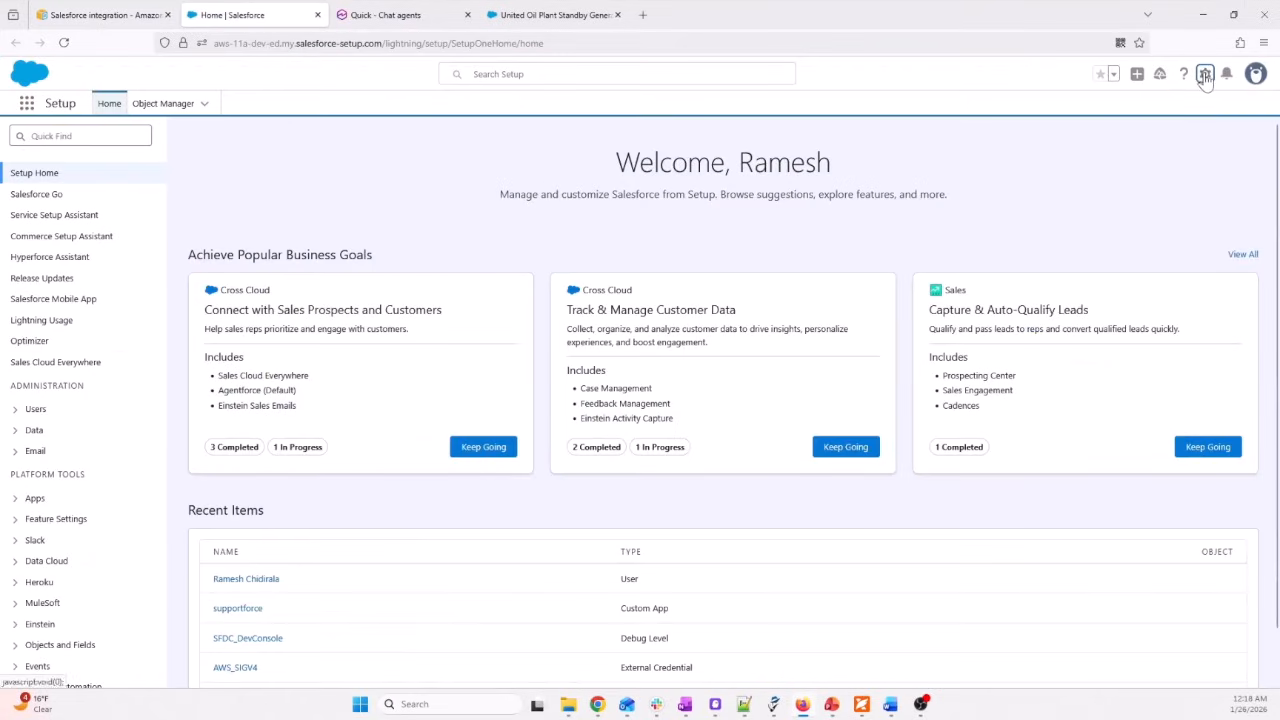
{"action": "left_click", "coordinate": [1205, 80]}
{"action": "left_click", "coordinate": [1110, 128]}
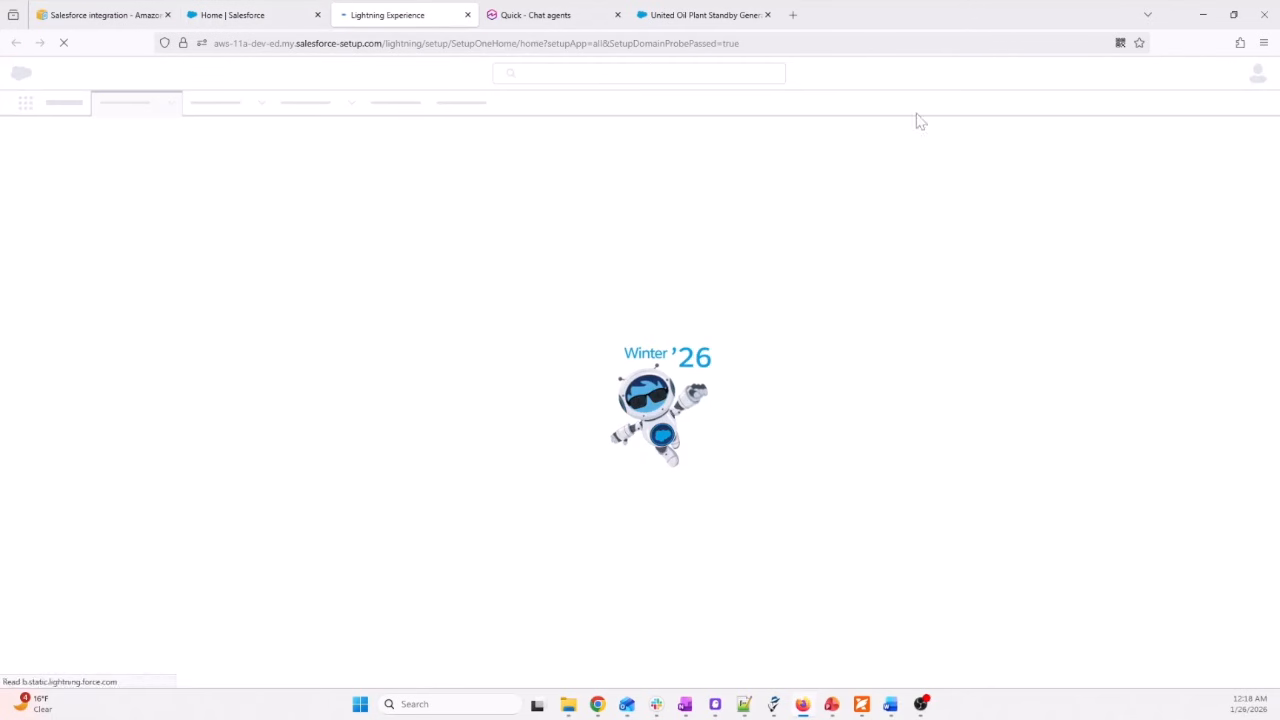
{"action": "type", "text": "Apps"}
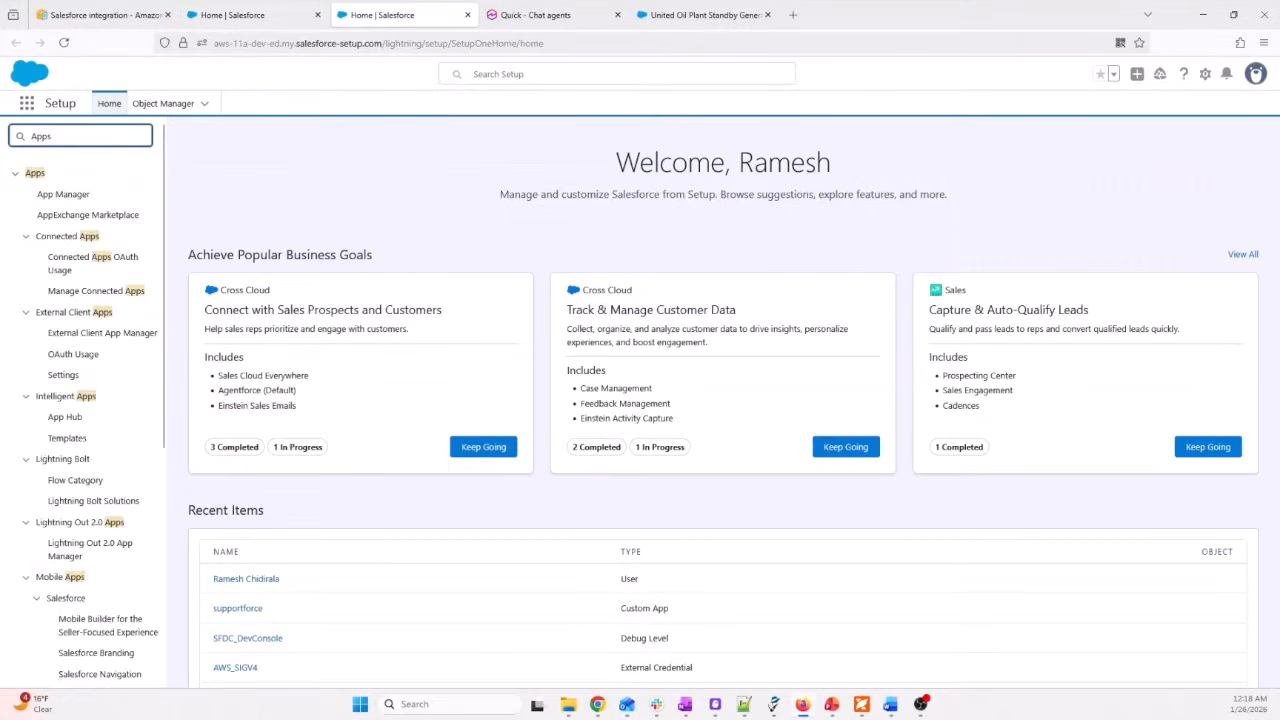
{"action": "left_click", "coordinate": [126, 341]}
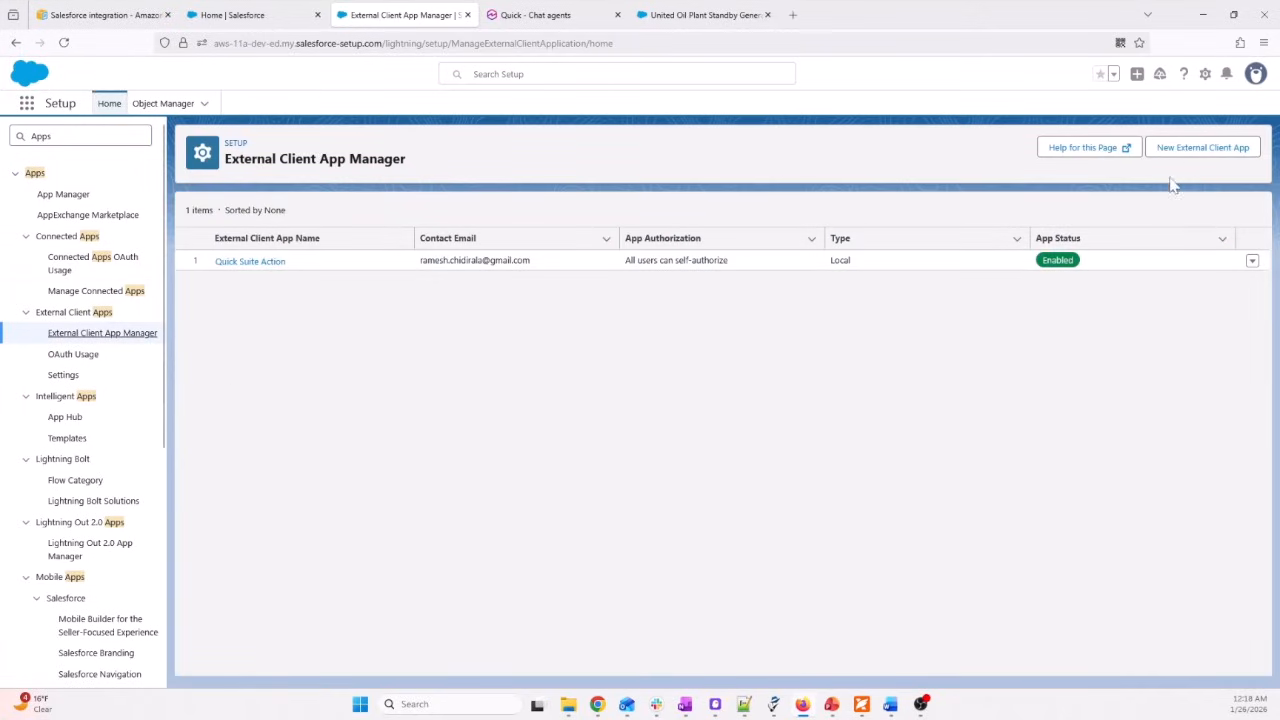
Open a blank external client app form and read Step 1 of the AWS guide on setting up the Salesforce connected app
{"action": "left_click", "coordinate": [1192, 148]}
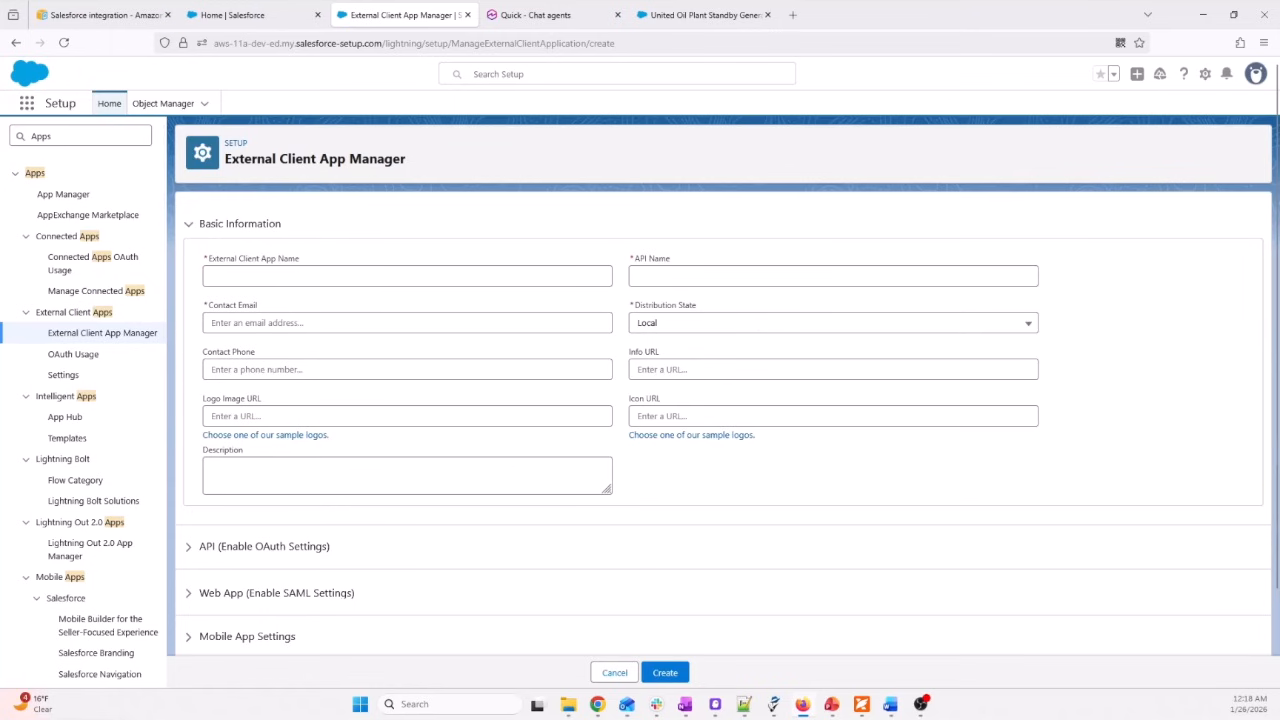
{"action": "left_click", "coordinate": [108, 15]}
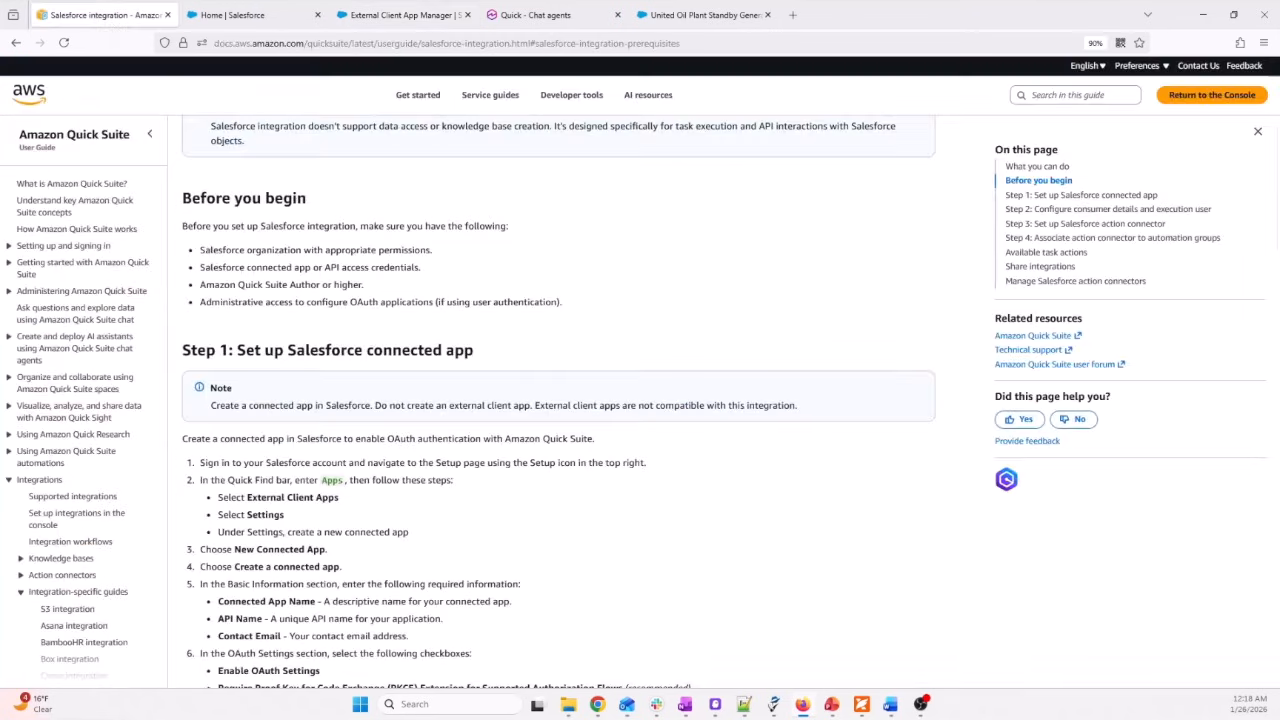
{"action": "scroll", "coordinate": [640, 420], "scroll_direction": "down", "scroll_amount": 3}
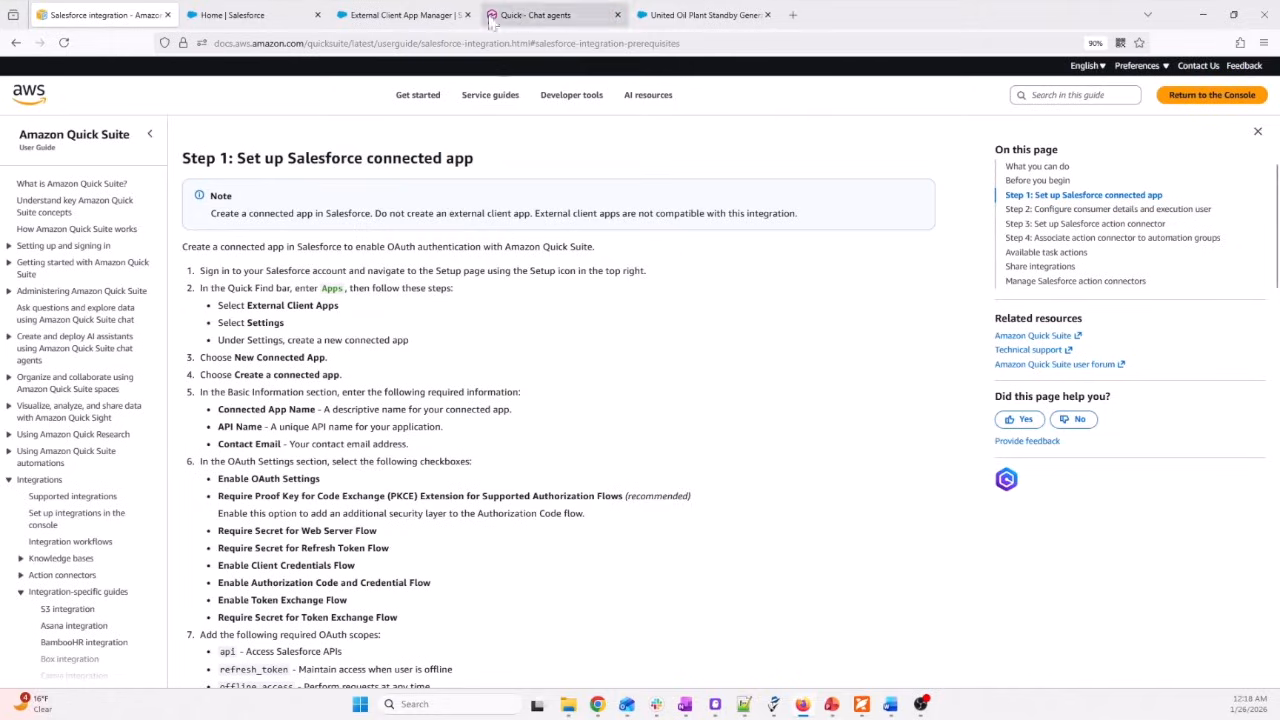
Return to Salesforce and examine the OAuth settings of the existing Quick Suite Action external client app
{"action": "left_click", "coordinate": [395, 15]}
{"action": "left_click", "coordinate": [118, 340]}
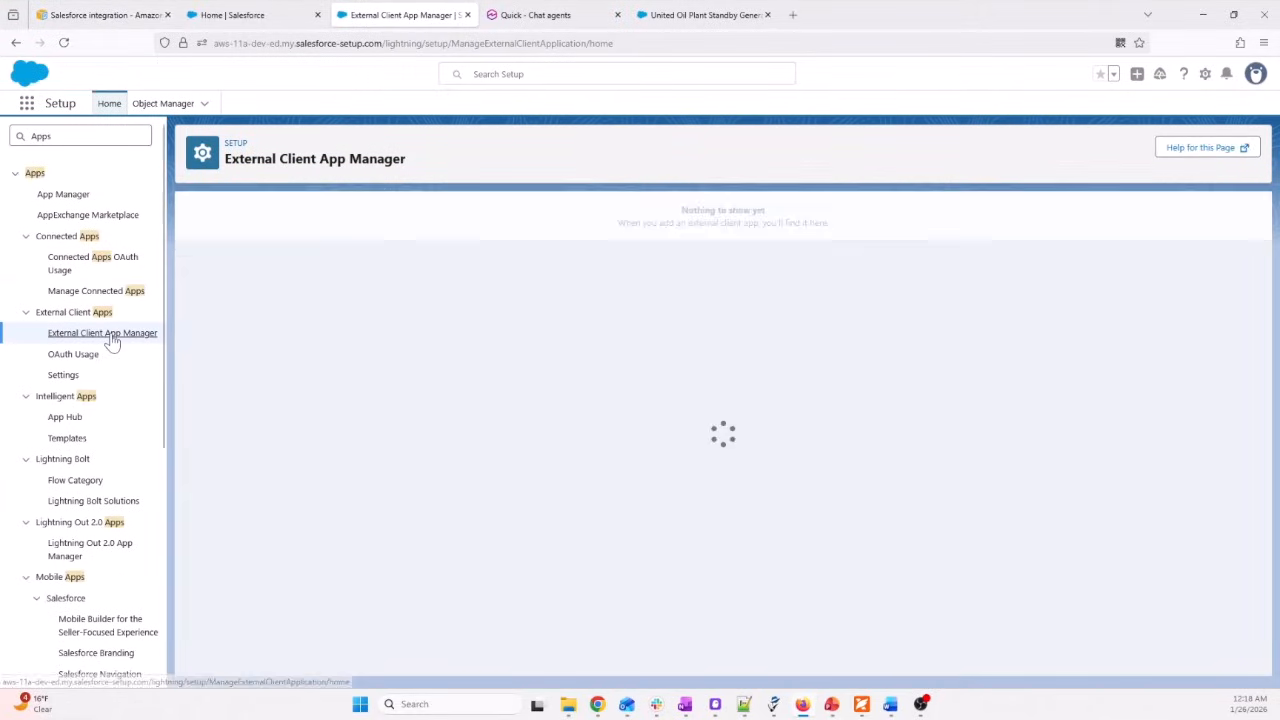
{"action": "left_click", "coordinate": [260, 263]}
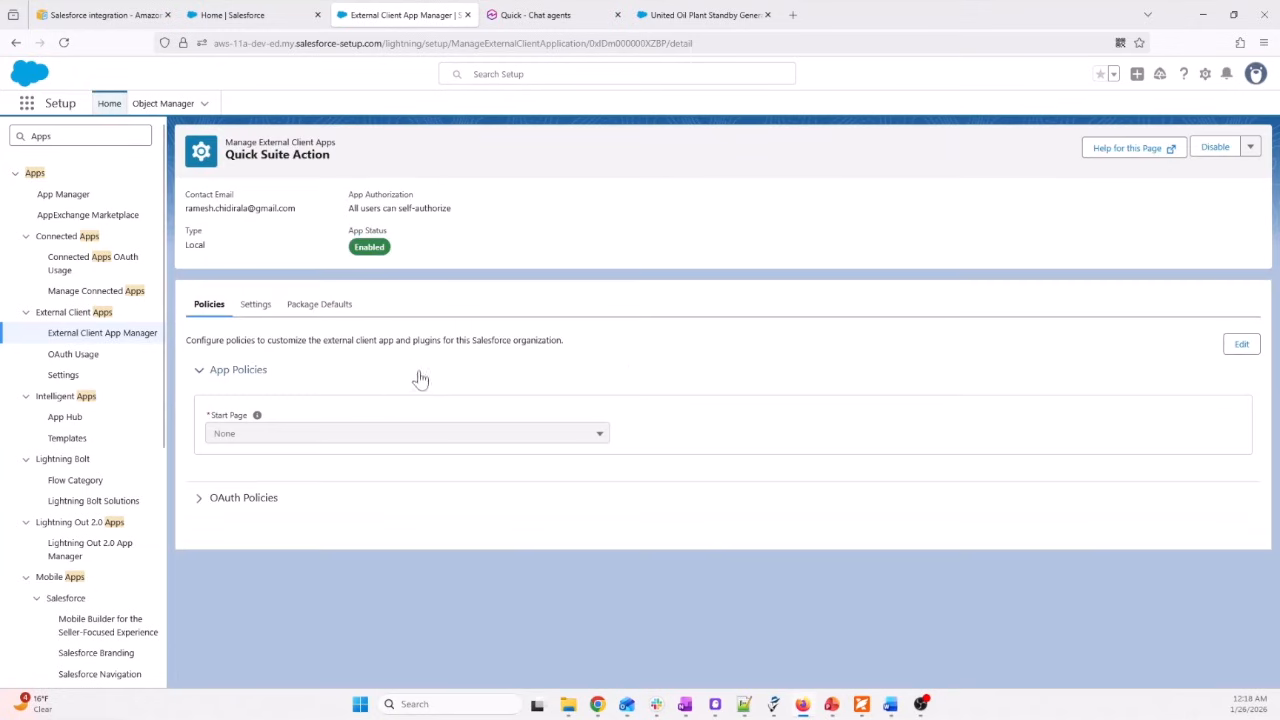
{"action": "left_click", "coordinate": [252, 304]}
{"action": "scroll", "coordinate": [309, 486], "scroll_direction": "down", "scroll_amount": 3}
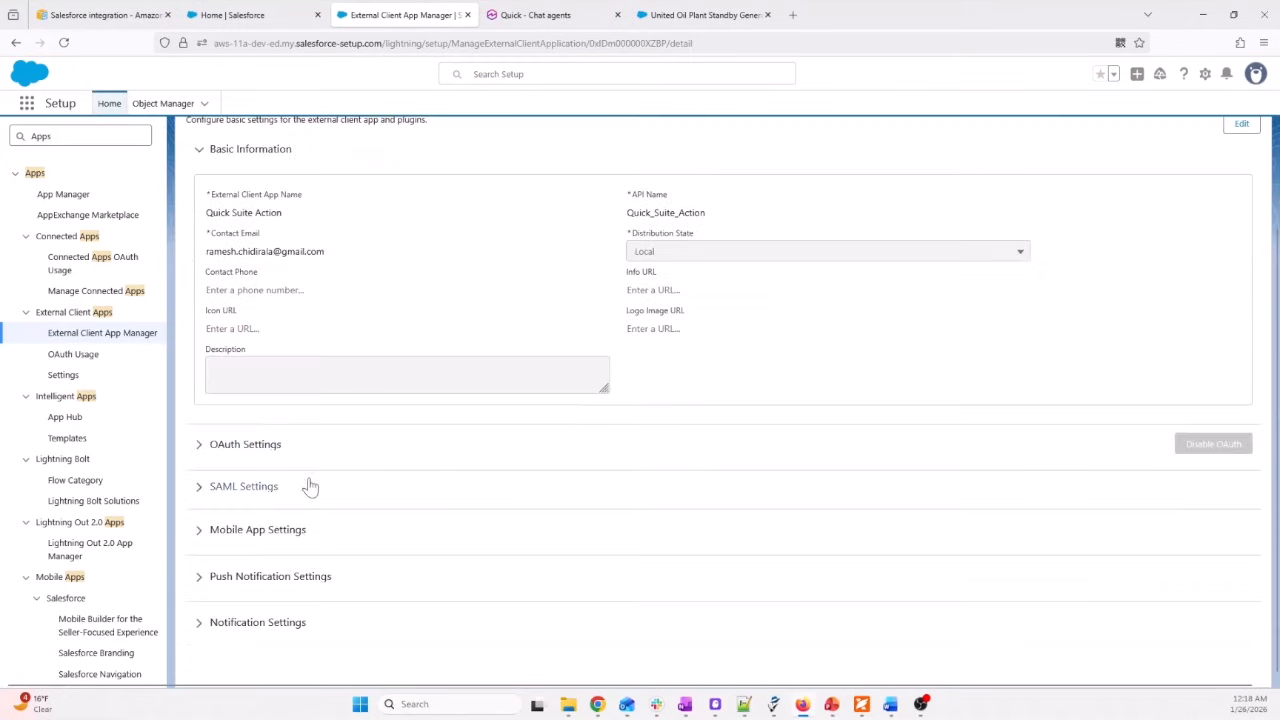
{"action": "left_click", "coordinate": [209, 451]}
{"action": "scroll", "coordinate": [420, 480], "scroll_direction": "down", "scroll_amount": 1}
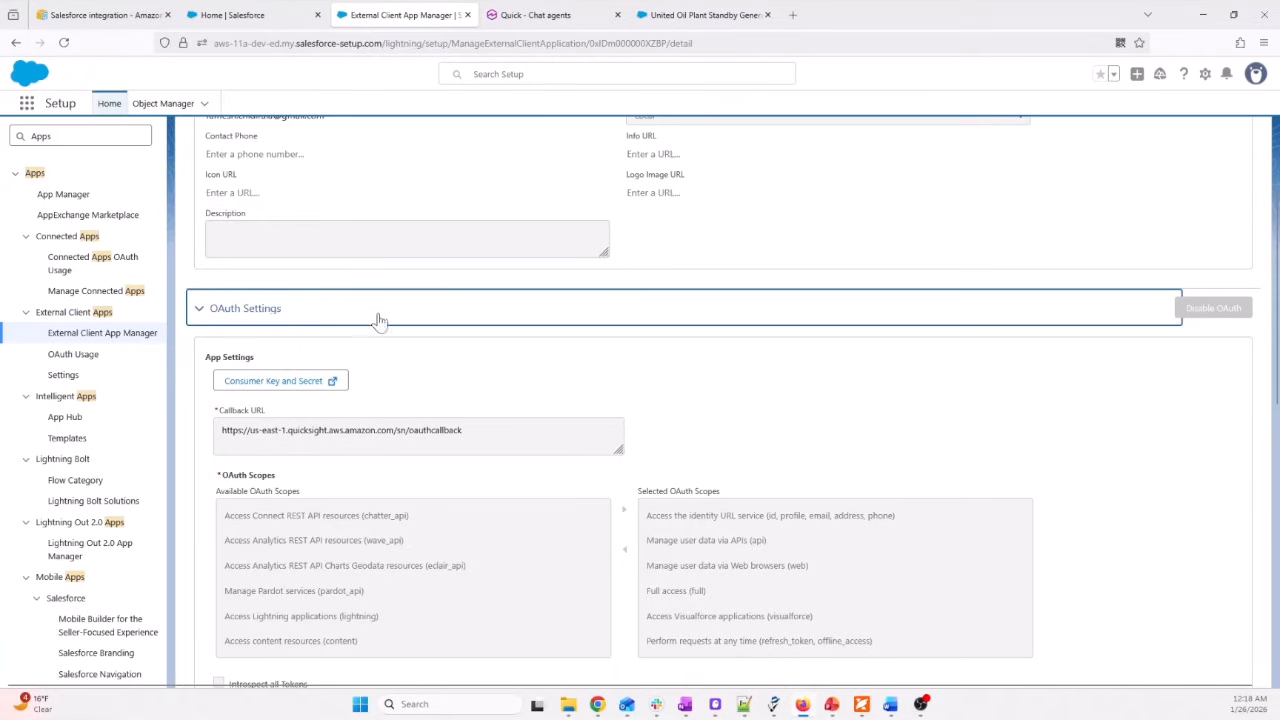
Switch to Amazon Quick Suite and open the form for creating a new Salesforce action integration
{"action": "left_click", "coordinate": [526, 18]}
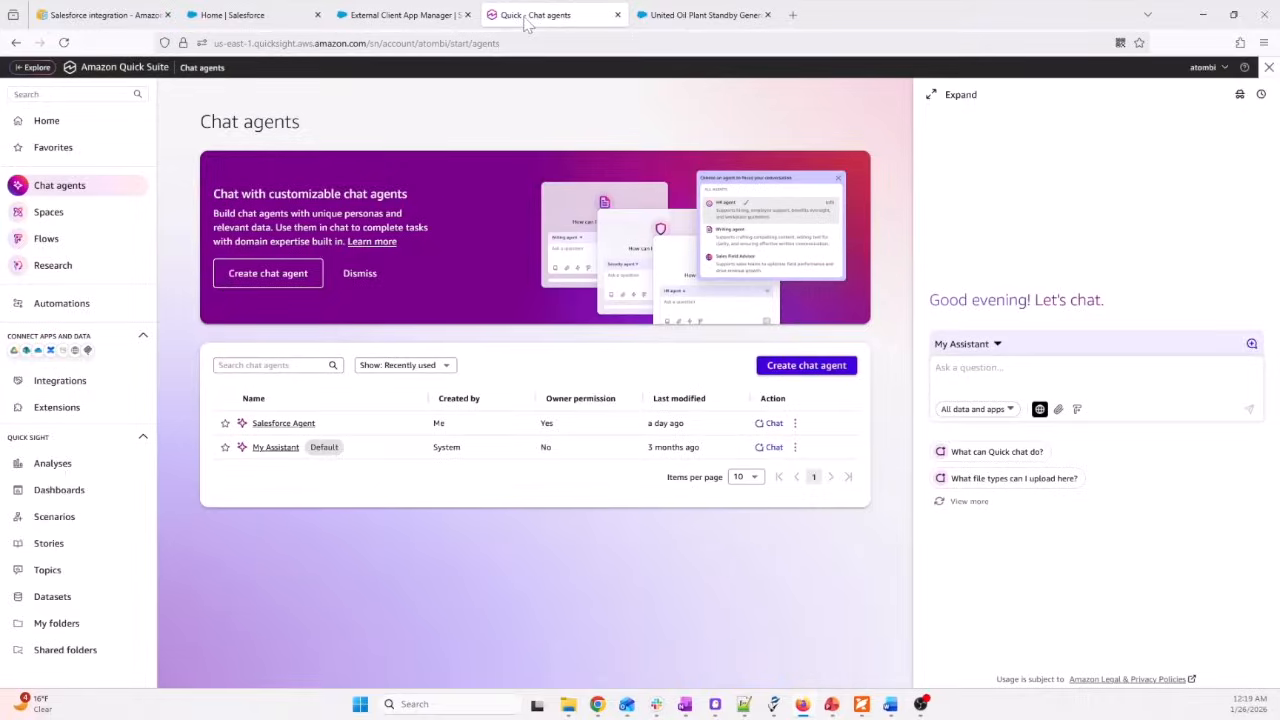
{"action": "left_click", "coordinate": [60, 385]}
{"action": "scroll", "coordinate": [578, 486], "scroll_direction": "down", "scroll_amount": 2}
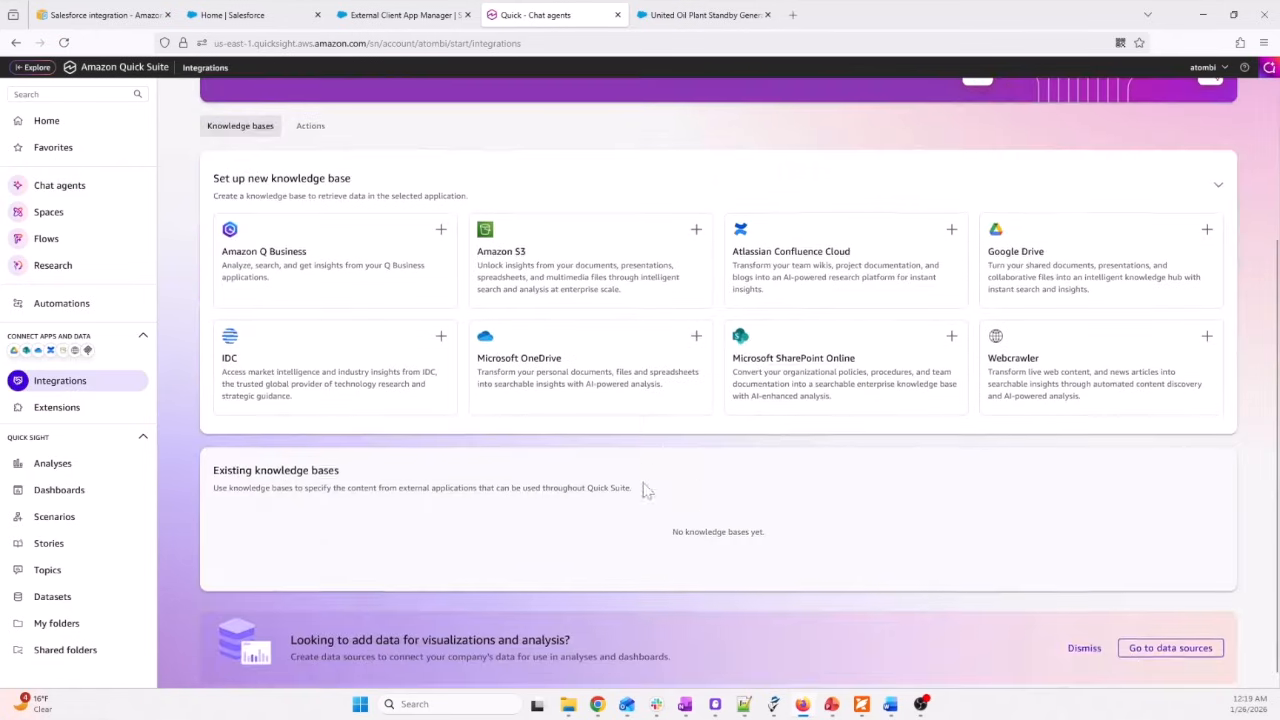
{"action": "left_click", "coordinate": [318, 126]}
{"action": "scroll", "coordinate": [632, 408], "scroll_direction": "down", "scroll_amount": 1}
{"action": "scroll", "coordinate": [800, 500], "scroll_direction": "down", "scroll_amount": 5}
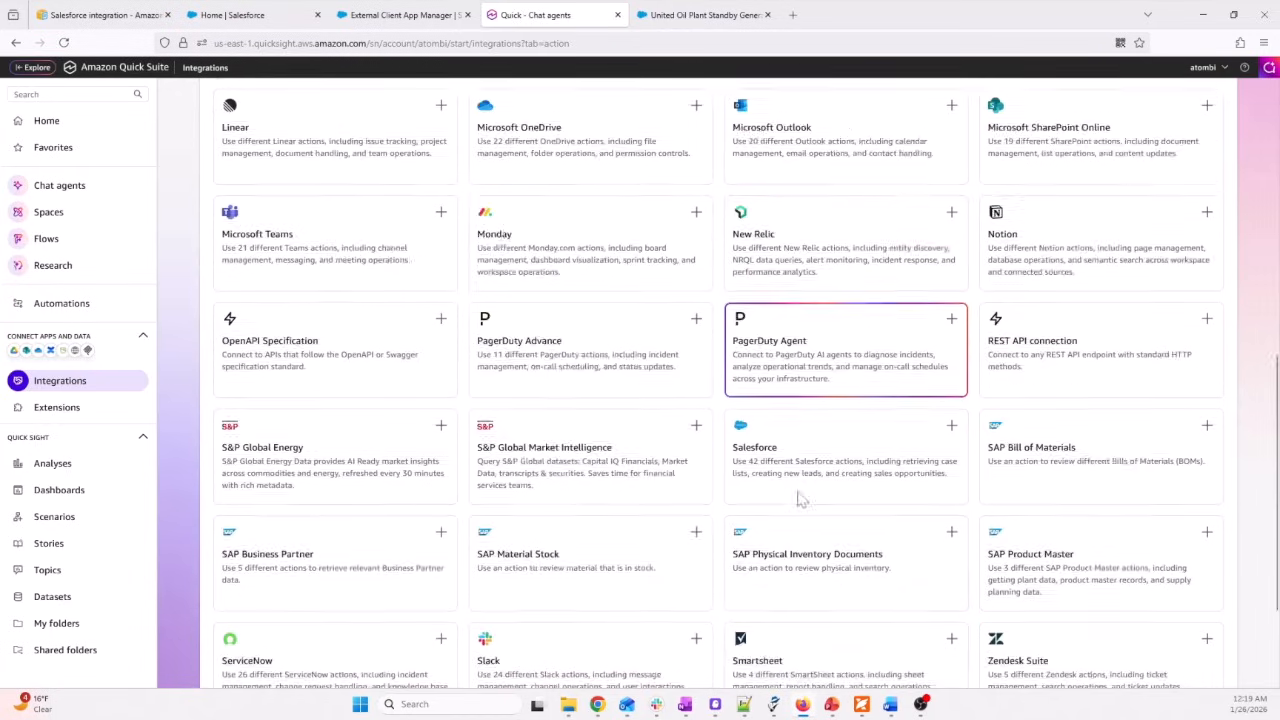
{"action": "left_click", "coordinate": [951, 280]}
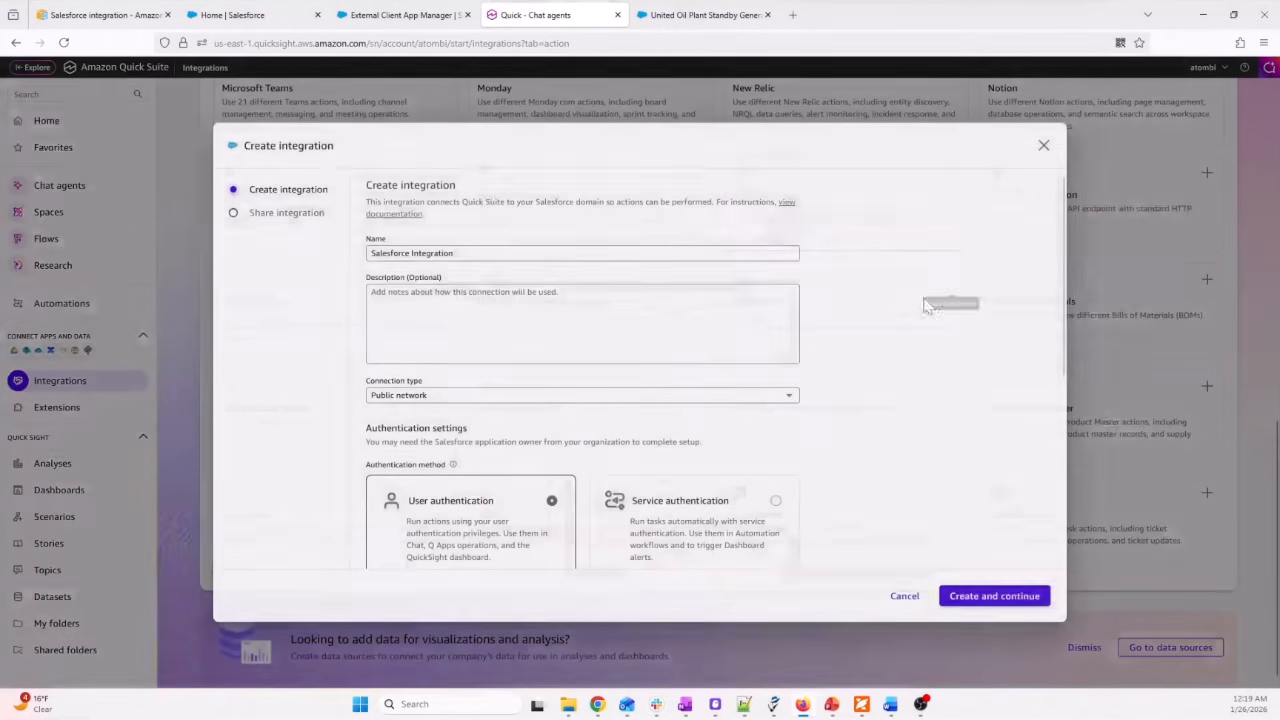
Read Step 3 of the AWS guide on the Salesforce action connector and view the existing Salesforce Integration's connection details in Quick Suite
{"action": "key", "text": "ctrl+1"}
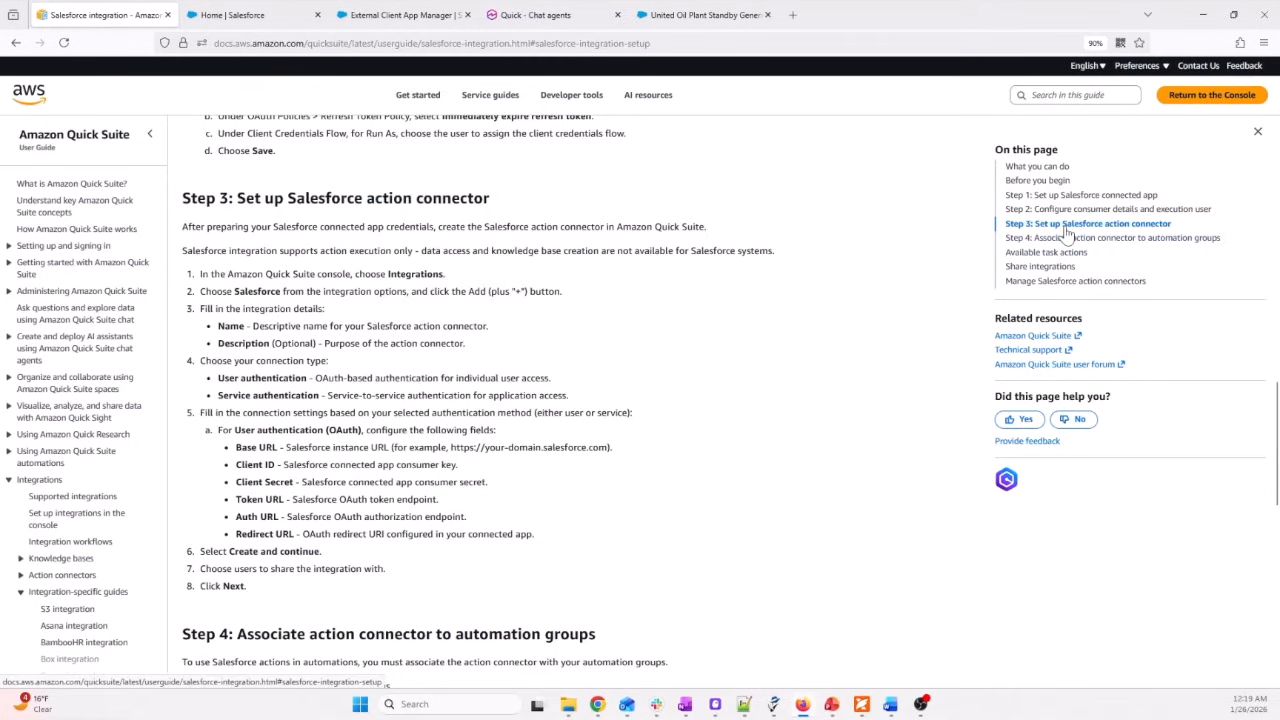
{"action": "key", "text": "ctrl+4"}
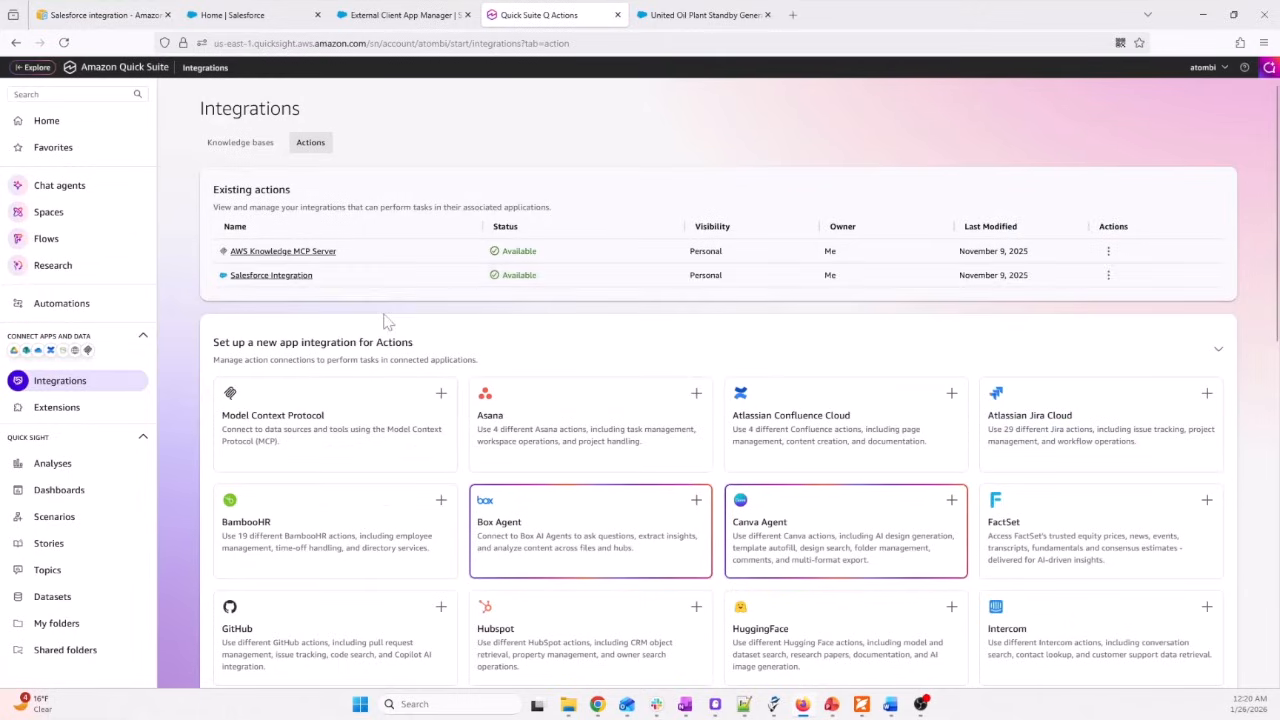
{"action": "left_click", "coordinate": [285, 277]}
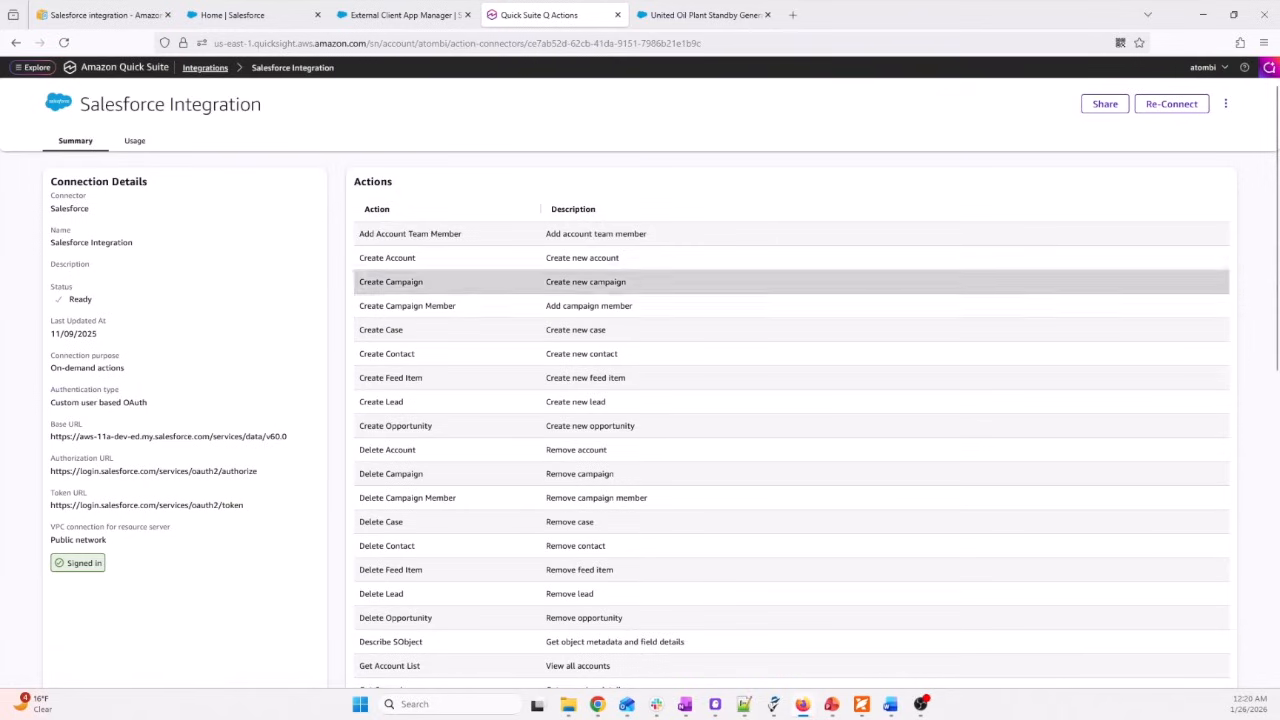
Generate a new chat agent from a prompt requesting Salesforce CRM insights and direct actions for sales teams and managers, in a professional, concise, action-oriented tone
{"action": "left_click", "coordinate": [145, 70]}
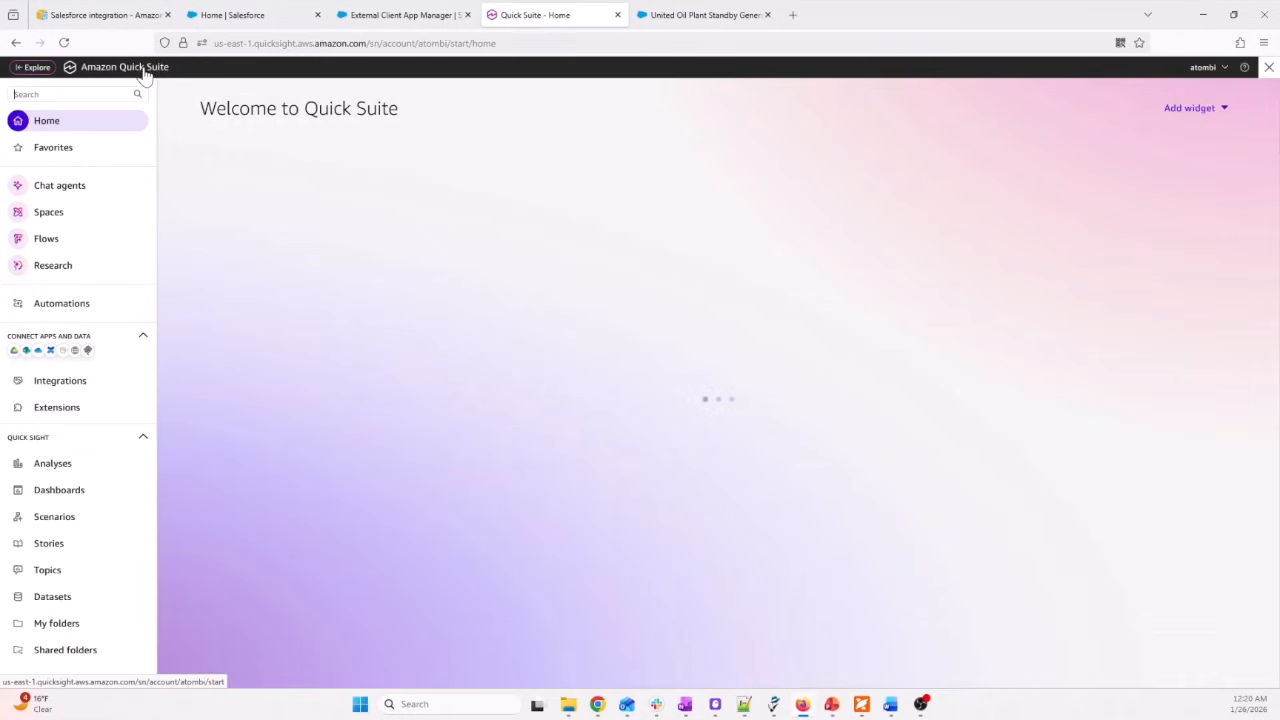
{"action": "left_click", "coordinate": [80, 188]}
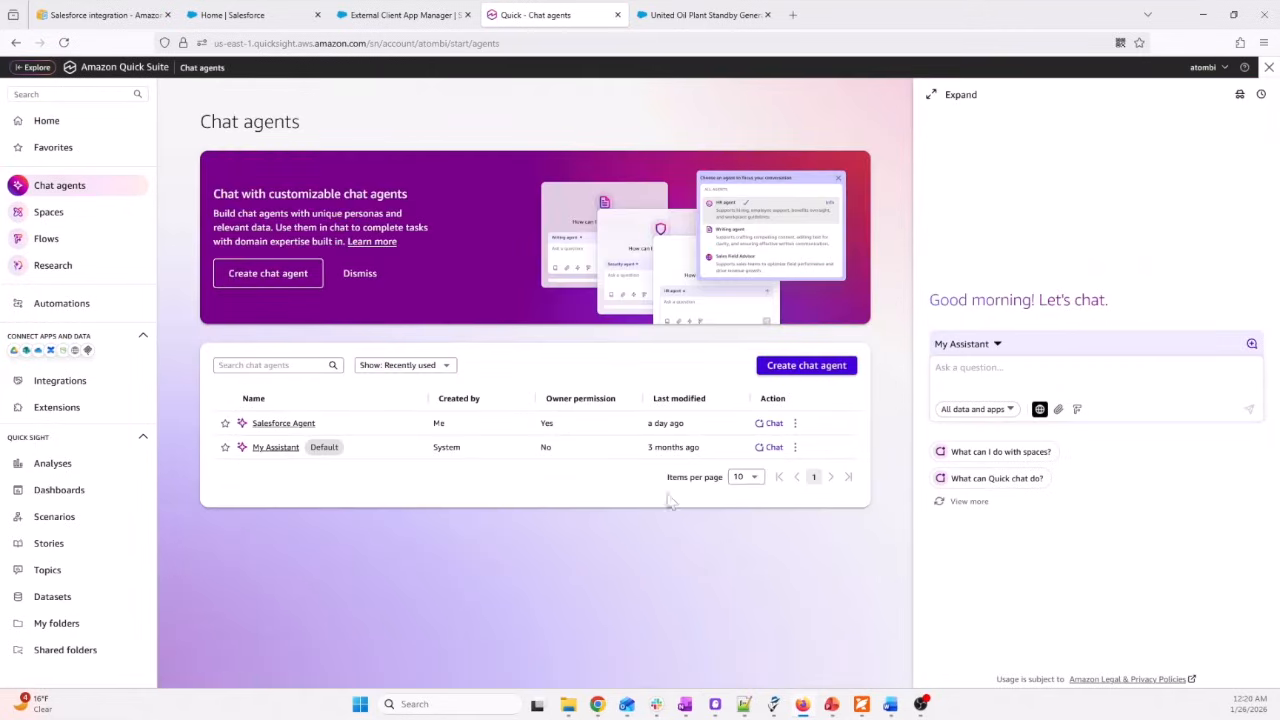
{"action": "left_click", "coordinate": [789, 368]}
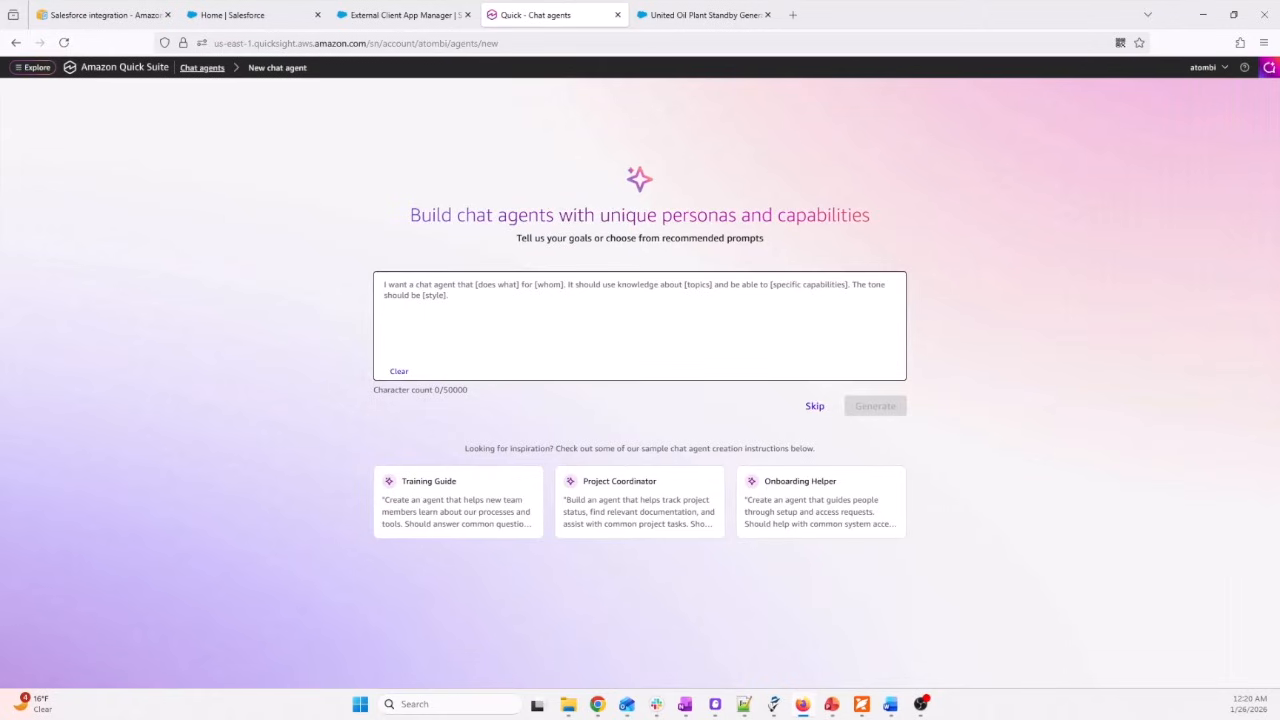
{"action": "type", "text": "I want a chat agent that provides Salesforce CRM insights and performs direct actions for sales teams and managers. It should use knowledge about Salesforce opportunities, accounts, pipeline performance, and sales metrics and be able to query Salesforce data in real-time, summarize opportunities, analyze sales performance, update opportunity stages, and execute CRUD operations on Salesforce records through natural language commands. The tone should be professional, concise, and action-oriented."}
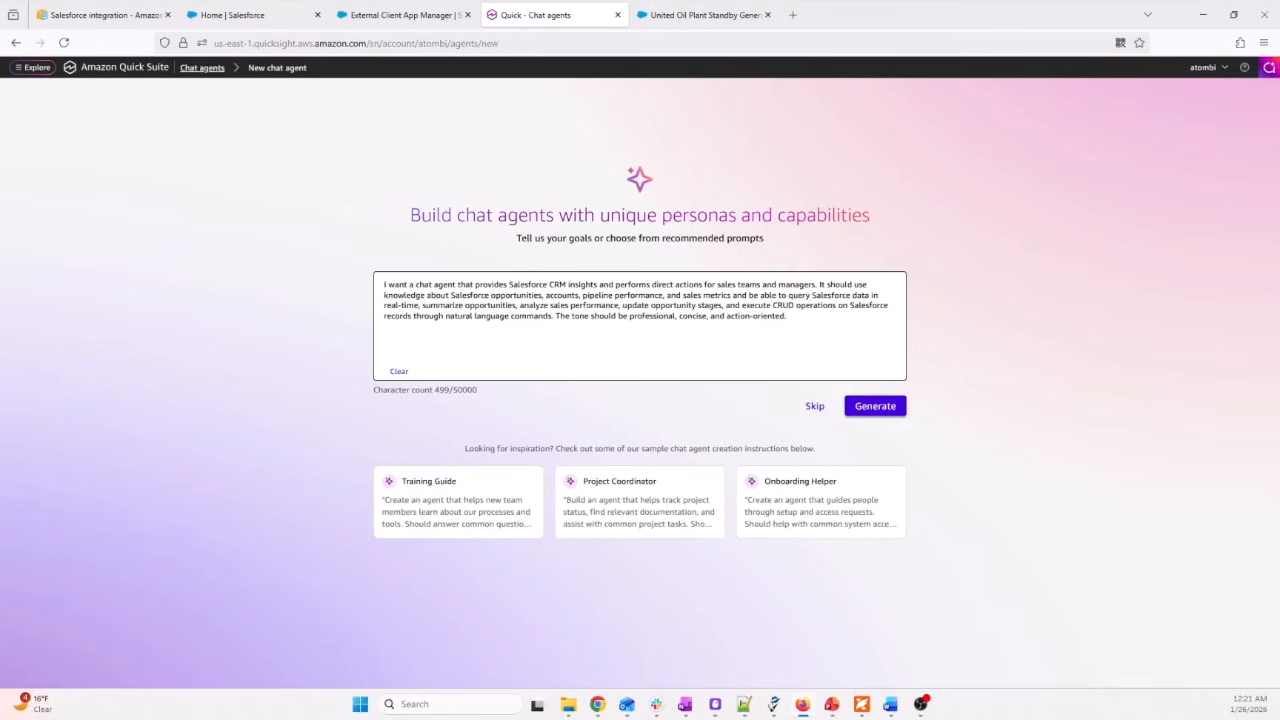
{"action": "left_click", "coordinate": [880, 410]}
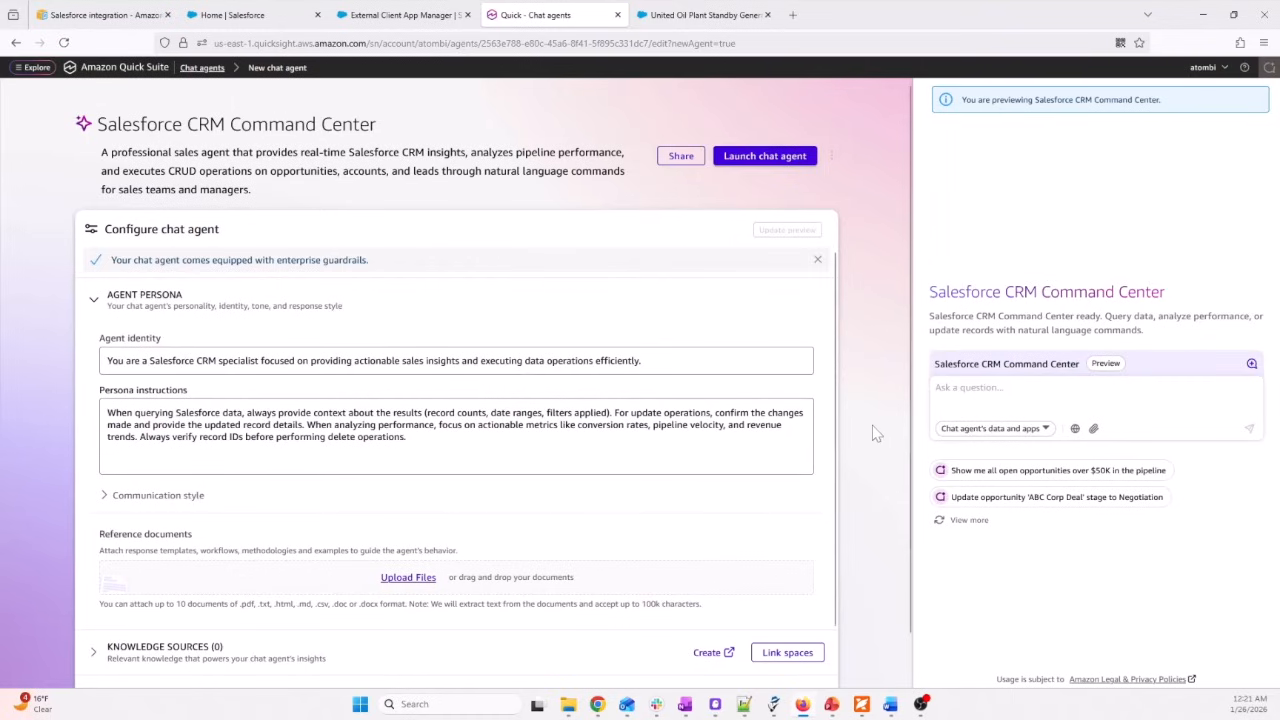
Check which actions are linked to the Salesforce CRM Command Center agent and launch the agent
{"action": "scroll", "coordinate": [876, 433], "scroll_direction": "down", "scroll_amount": 1}
{"action": "scroll", "coordinate": [277, 566], "scroll_direction": "down", "scroll_amount": 2}
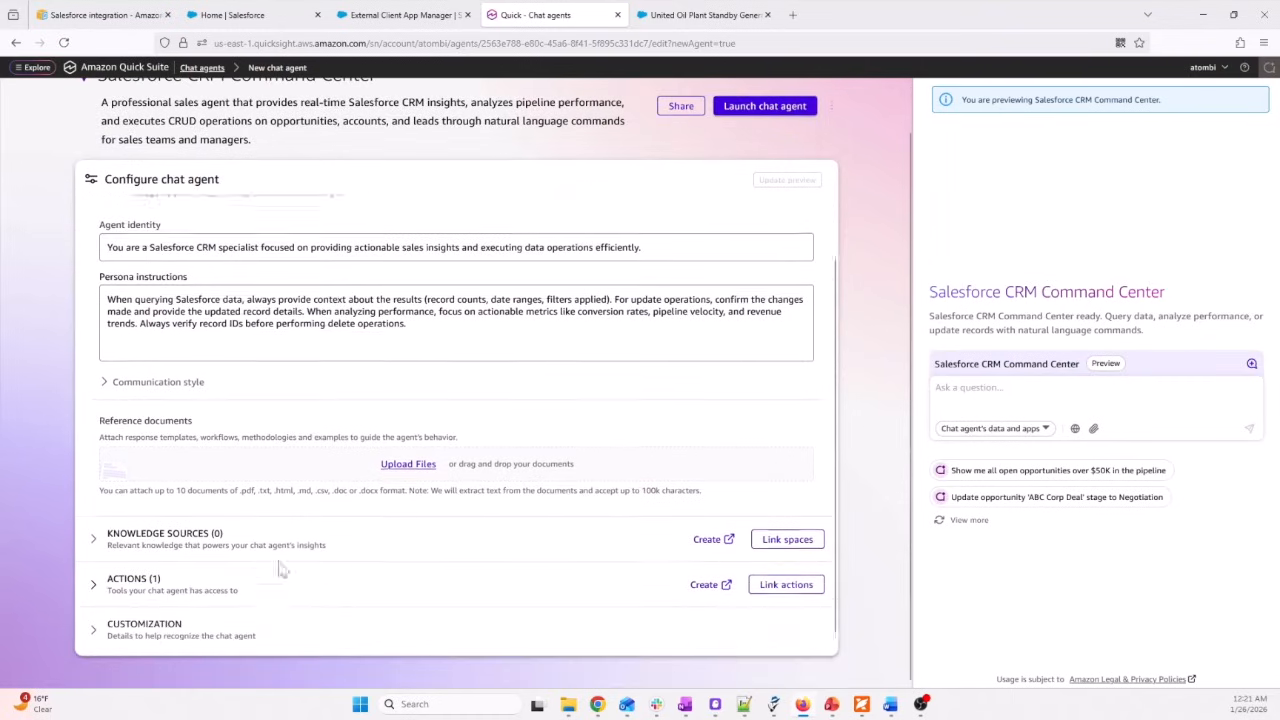
{"action": "left_click", "coordinate": [118, 586]}
{"action": "scroll", "coordinate": [200, 580], "scroll_direction": "down", "scroll_amount": 1}
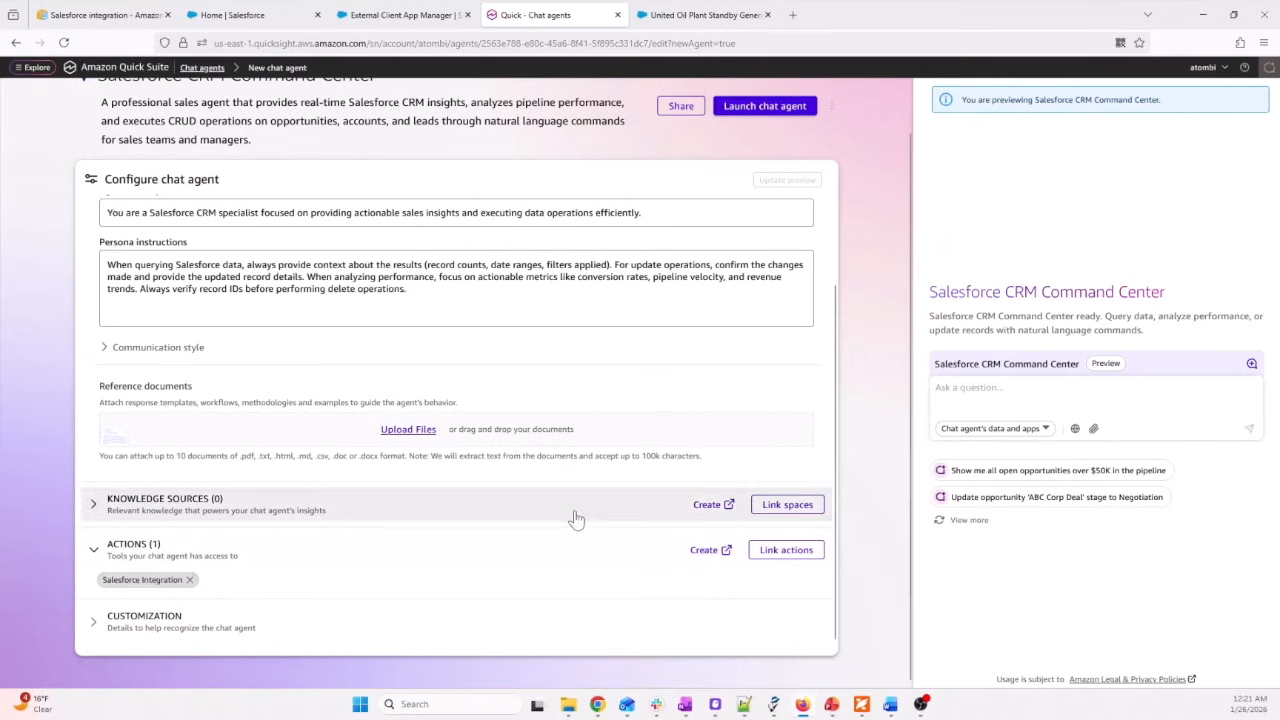
{"action": "scroll", "coordinate": [629, 429], "scroll_direction": "up", "scroll_amount": 4}
{"action": "left_click", "coordinate": [766, 158]}
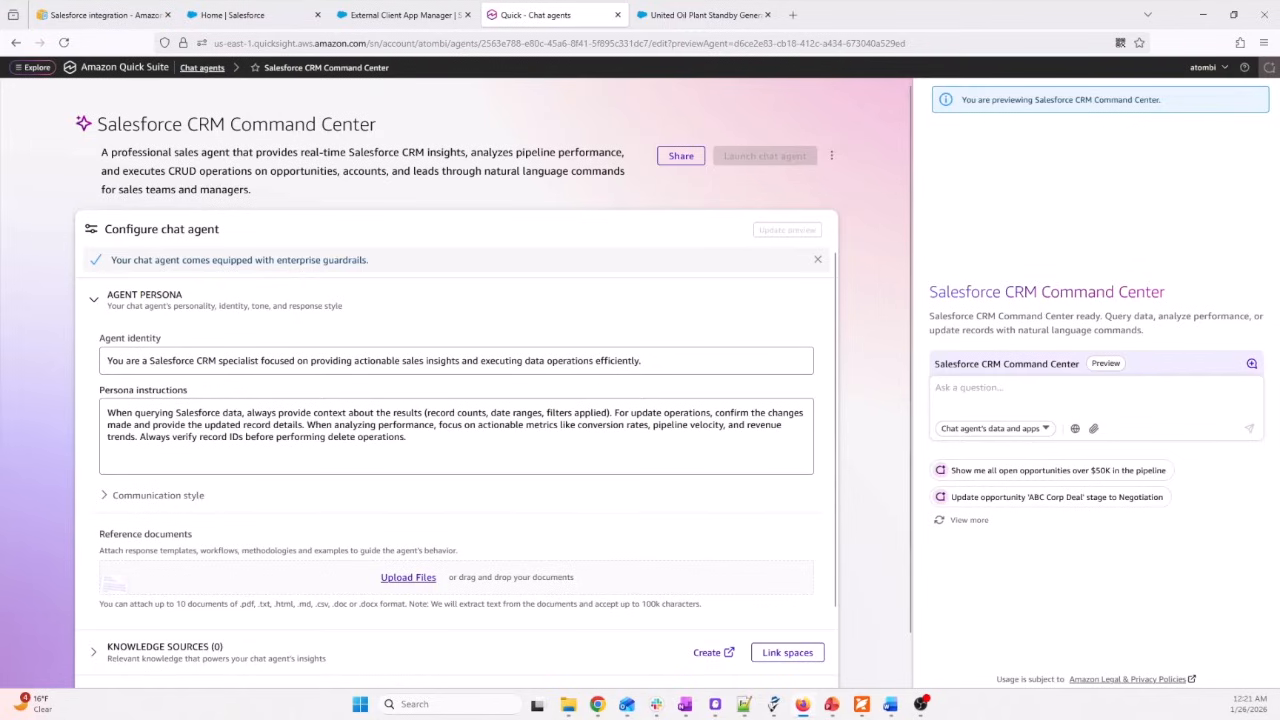
Ask the agent to summarize all open opportunities from Salesforce and to show the latest opportunity performance overview for the sales team
{"action": "type", "text": "Summarize all open opportunities from Salesforce"}
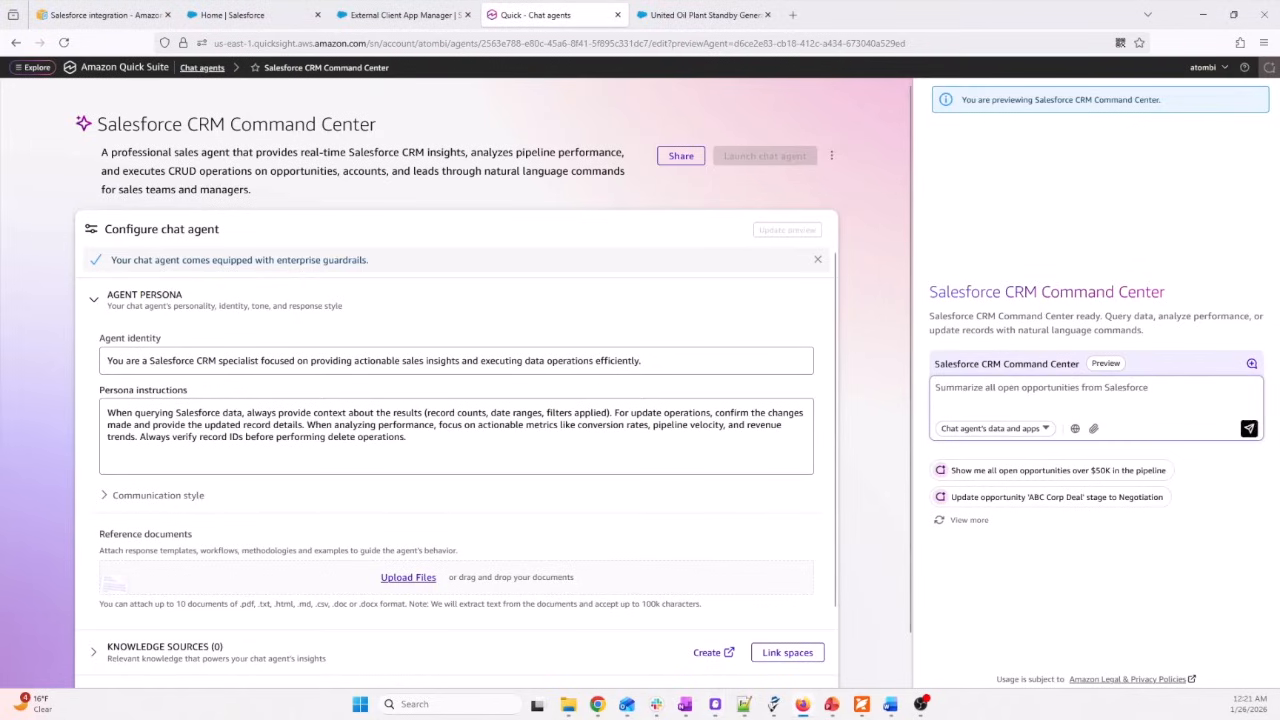
{"action": "key", "text": "Return"}
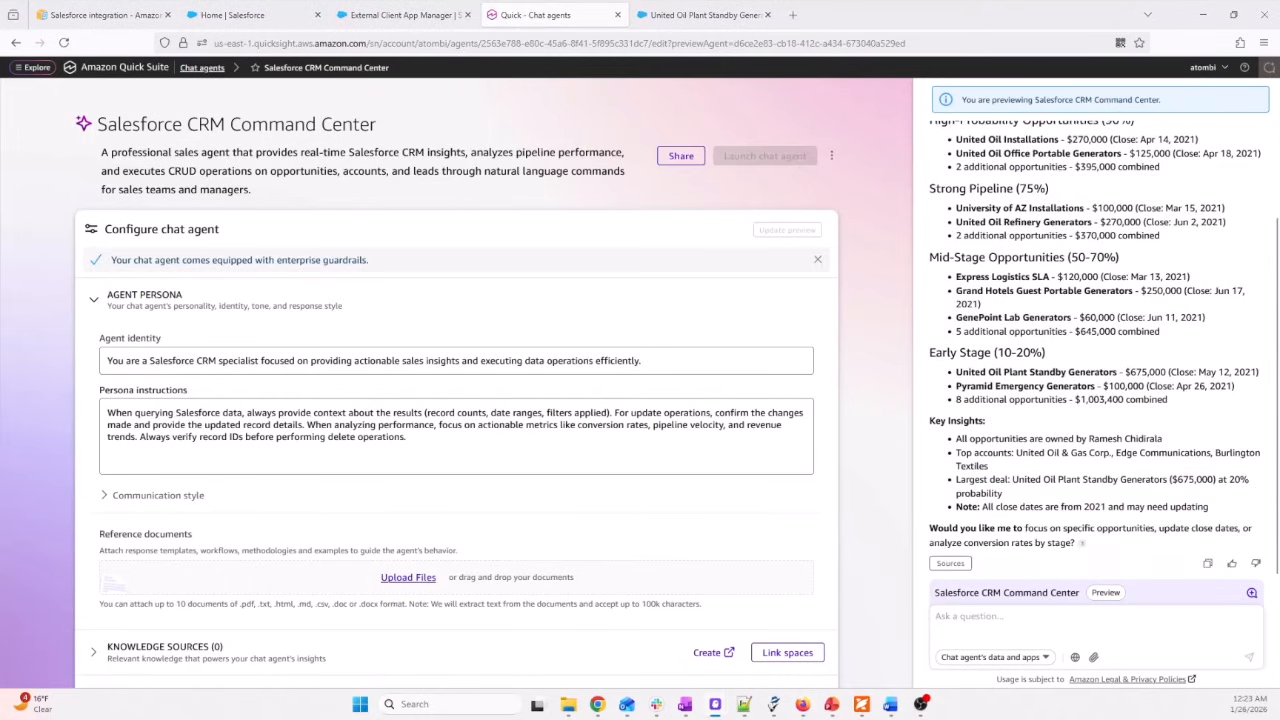
{"action": "type", "text": "Show me latest opportunity performance overview for the sales team"}
{"action": "key", "text": "Return"}
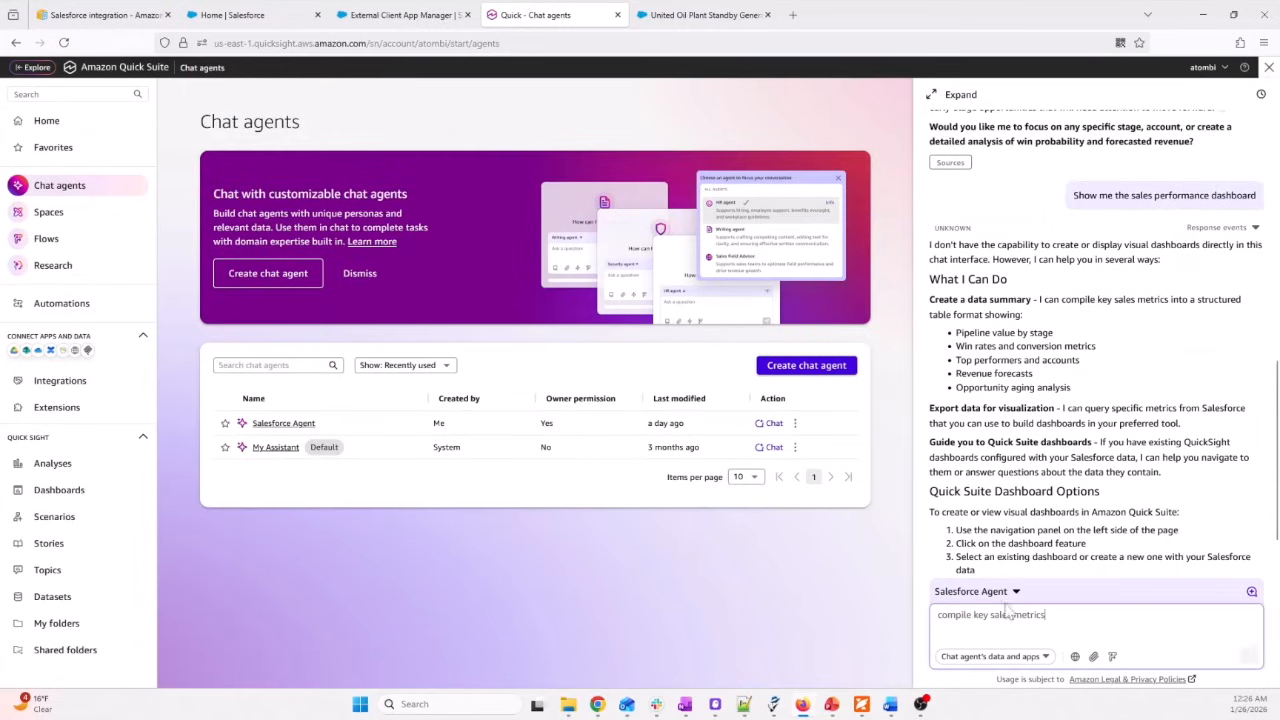
Ask the Salesforce Agent to "Compile key sales metrics" and review its answer
{"action": "type", "text": "C"}
{"action": "key", "text": "Return"}
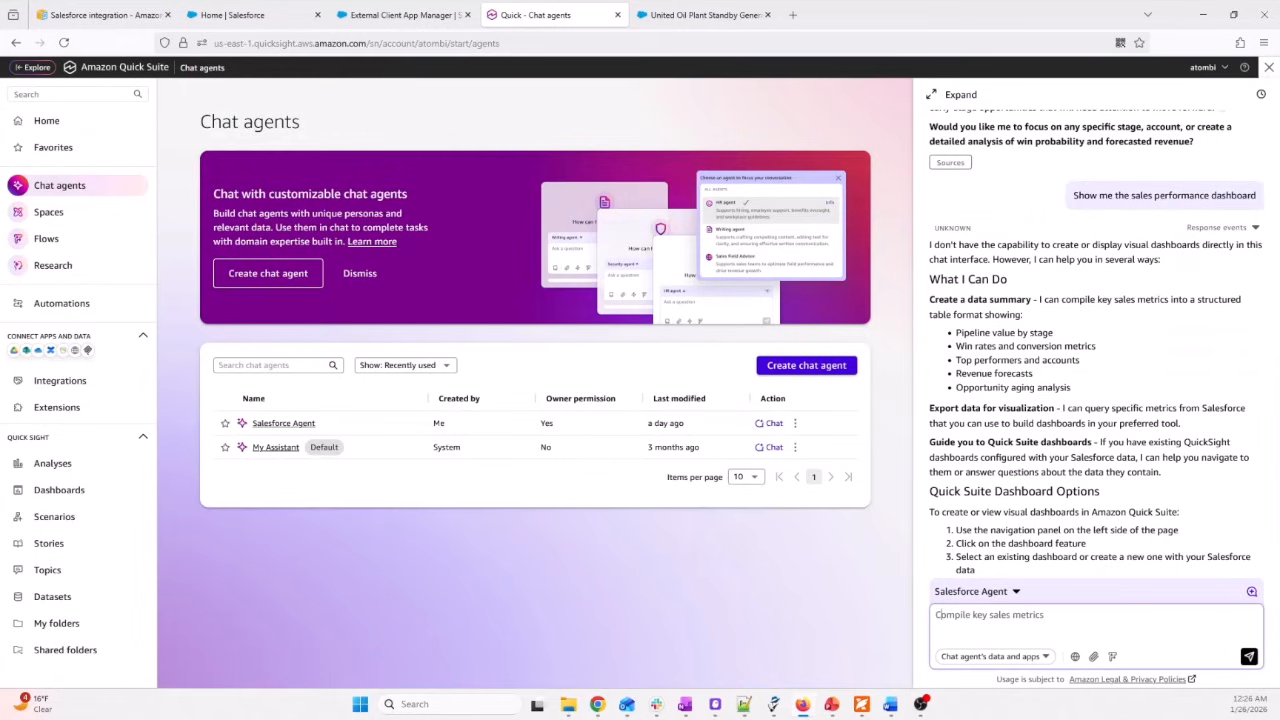
{"action": "left_click_drag", "start_coordinate": [1146, 494], "coordinate": [1268, 500]}
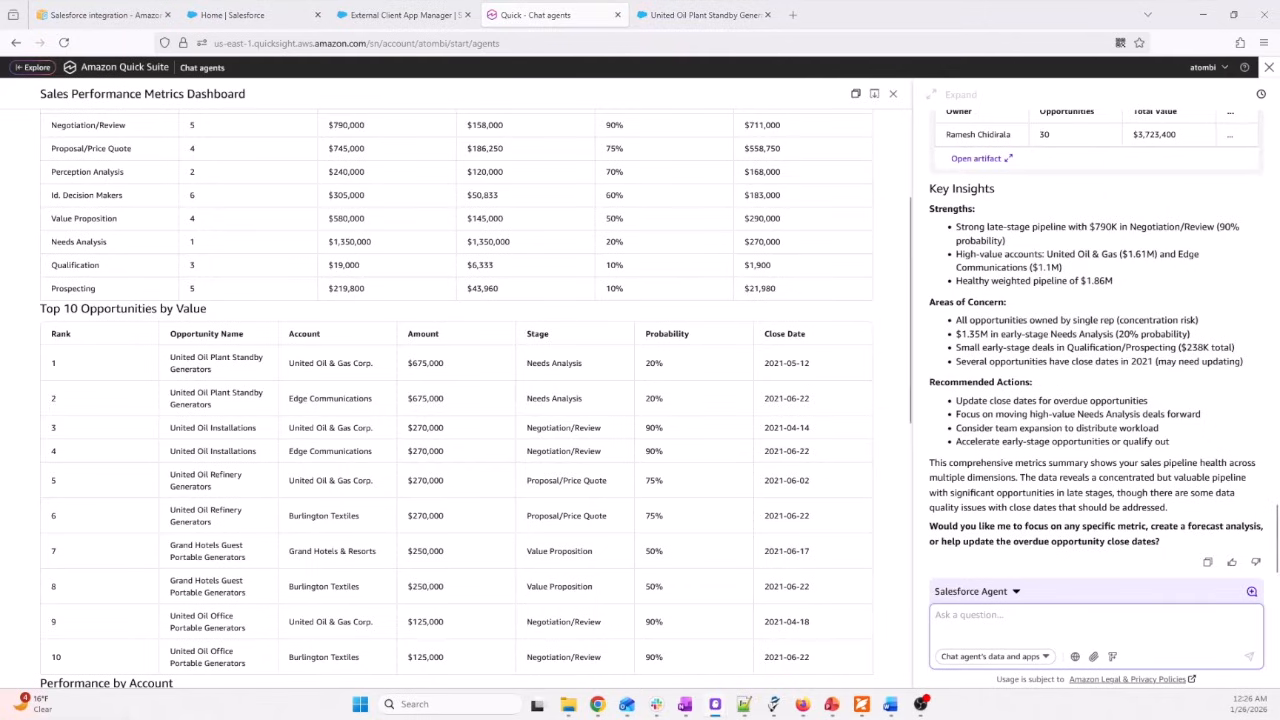
Draft a chat request to update the "United Oil Plant Standby Generators" opportunity stage for account "Edge Communications" to "Value Proposition"
{"action": "type", "text": "Update opportunity stage for \"United Oil Plant Standby Generators\" for account \"Edge Communications\" to \"Value Proposition\""}
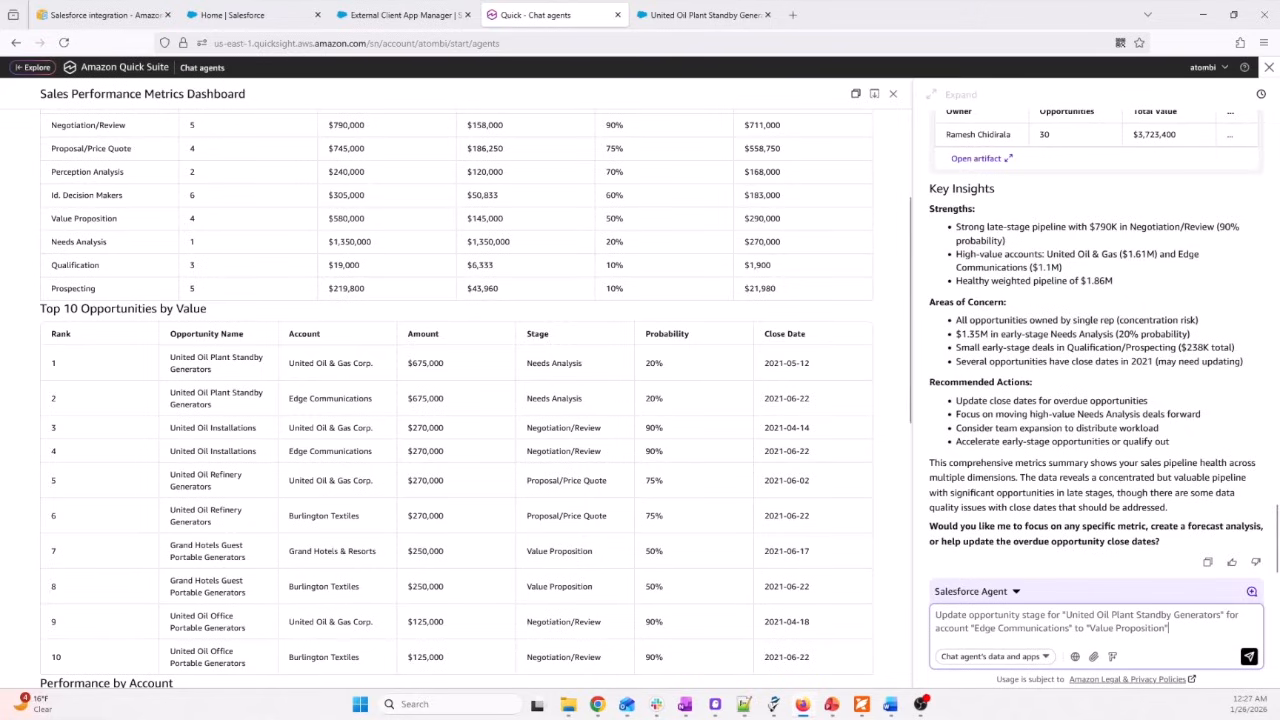
Switch to Salesforce, check the United Oil Plant Standby Generators opportunity's stage and open the Edge Communications account record
{"action": "left_click", "coordinate": [705, 16]}
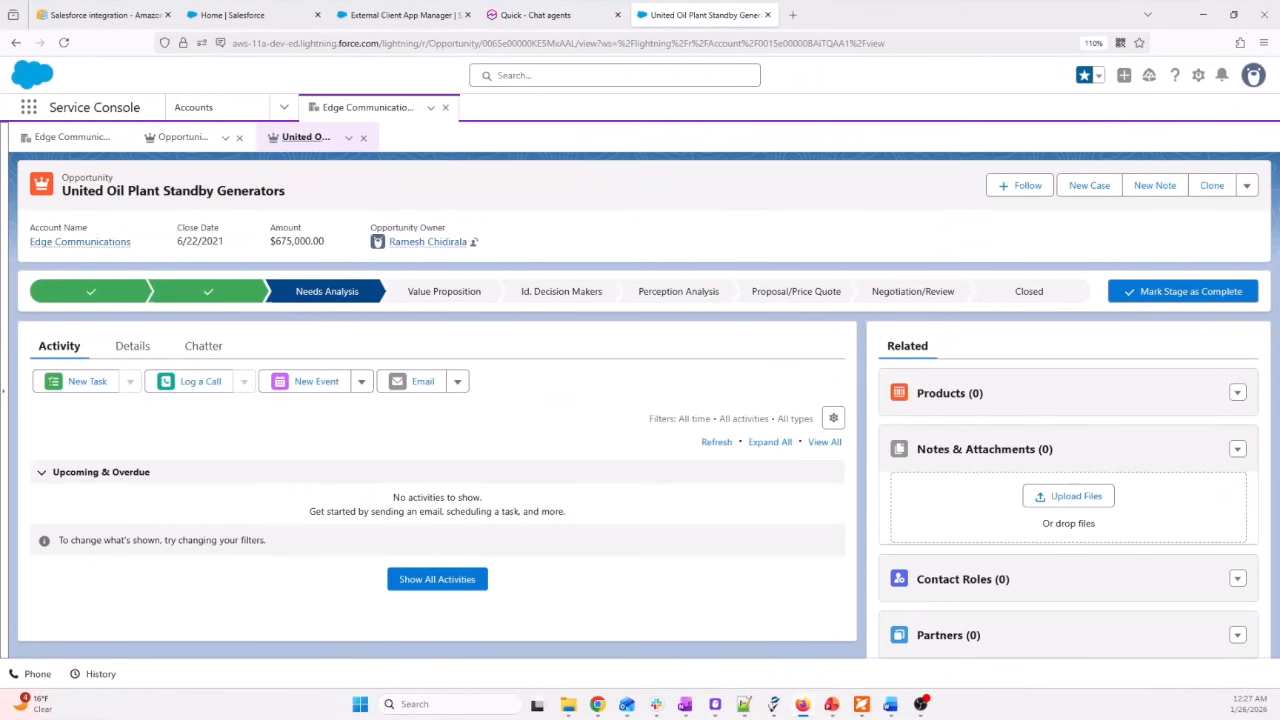
{"action": "mouse_move", "coordinate": [85, 242]}
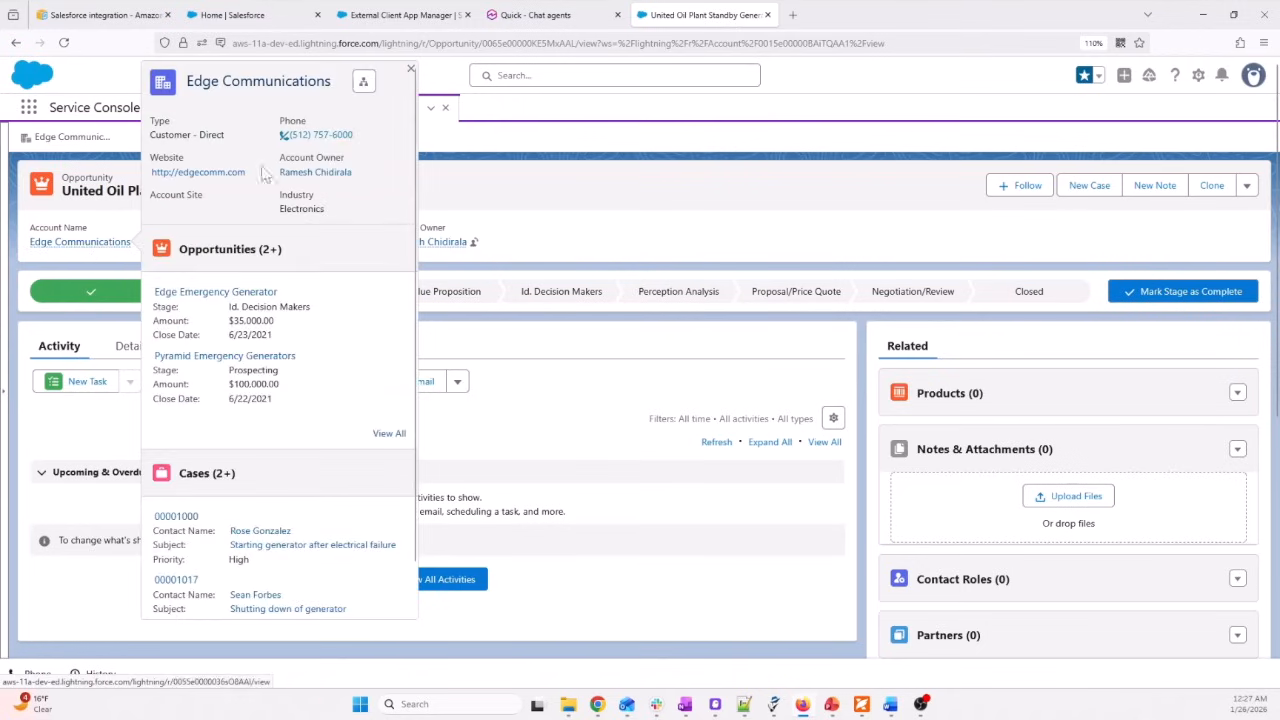
{"action": "left_click", "coordinate": [78, 141]}
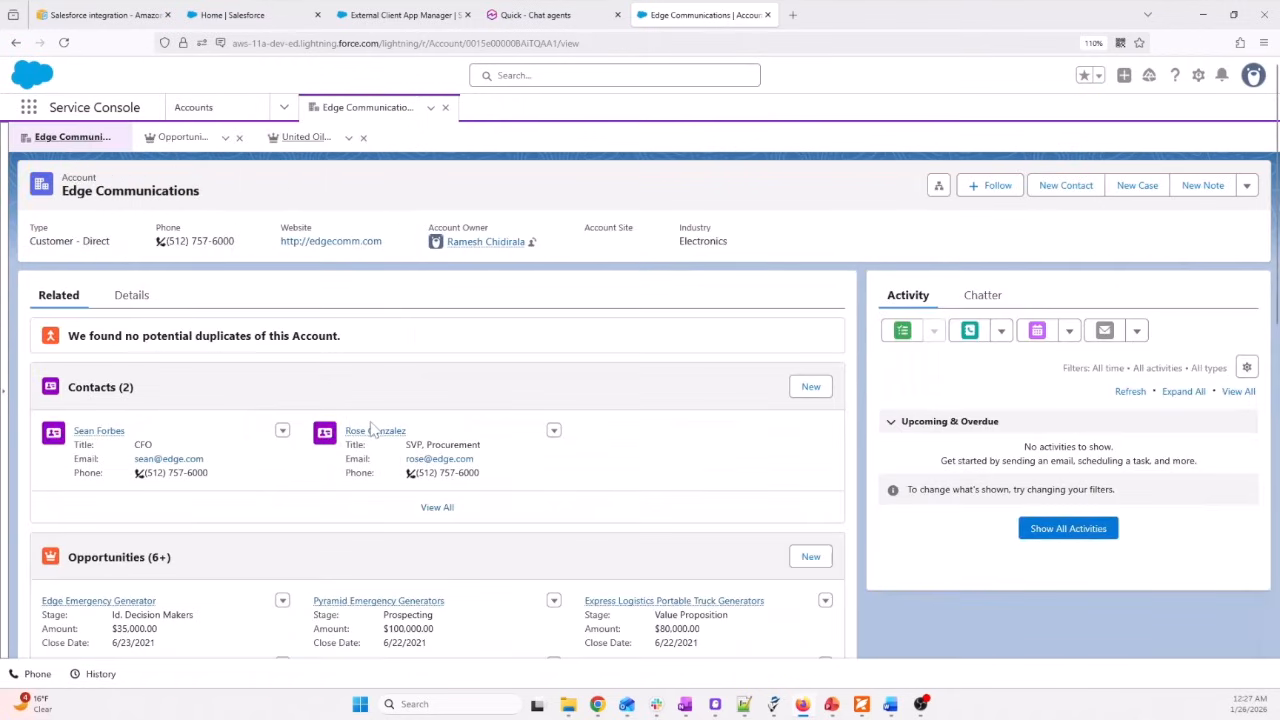
List all opportunities of the Edge Communications account, check the United Oil Plant Standby Generators entry, and reload that opportunity's record
{"action": "scroll", "coordinate": [370, 428], "scroll_direction": "down", "scroll_amount": 3}
{"action": "left_click", "coordinate": [437, 503]}
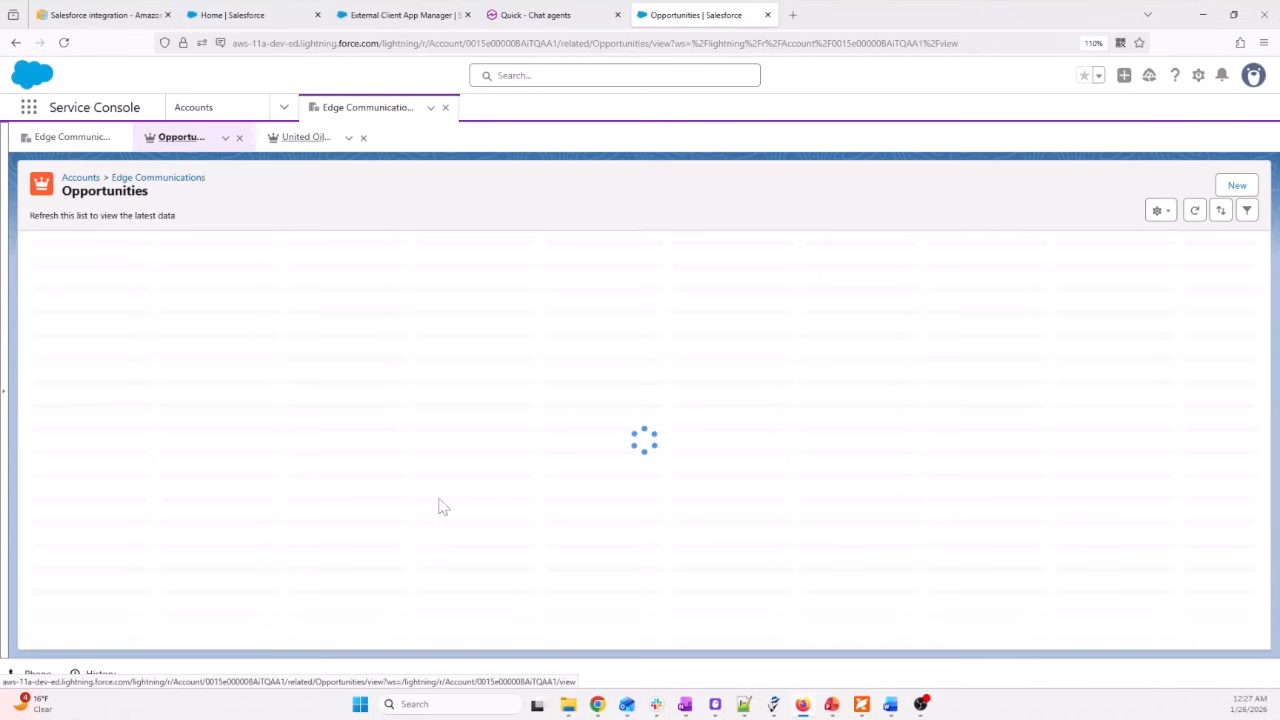
{"action": "mouse_move", "coordinate": [130, 424]}
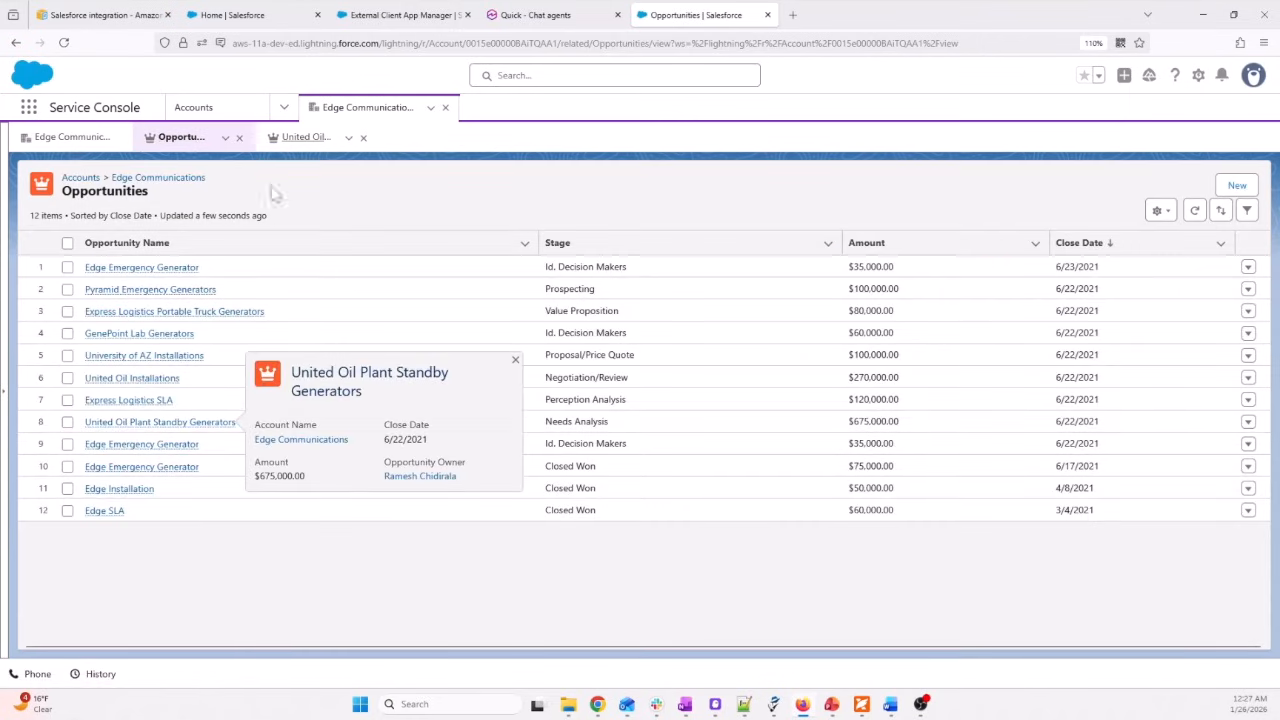
{"action": "left_click", "coordinate": [303, 137]}
{"action": "key", "text": "F5"}
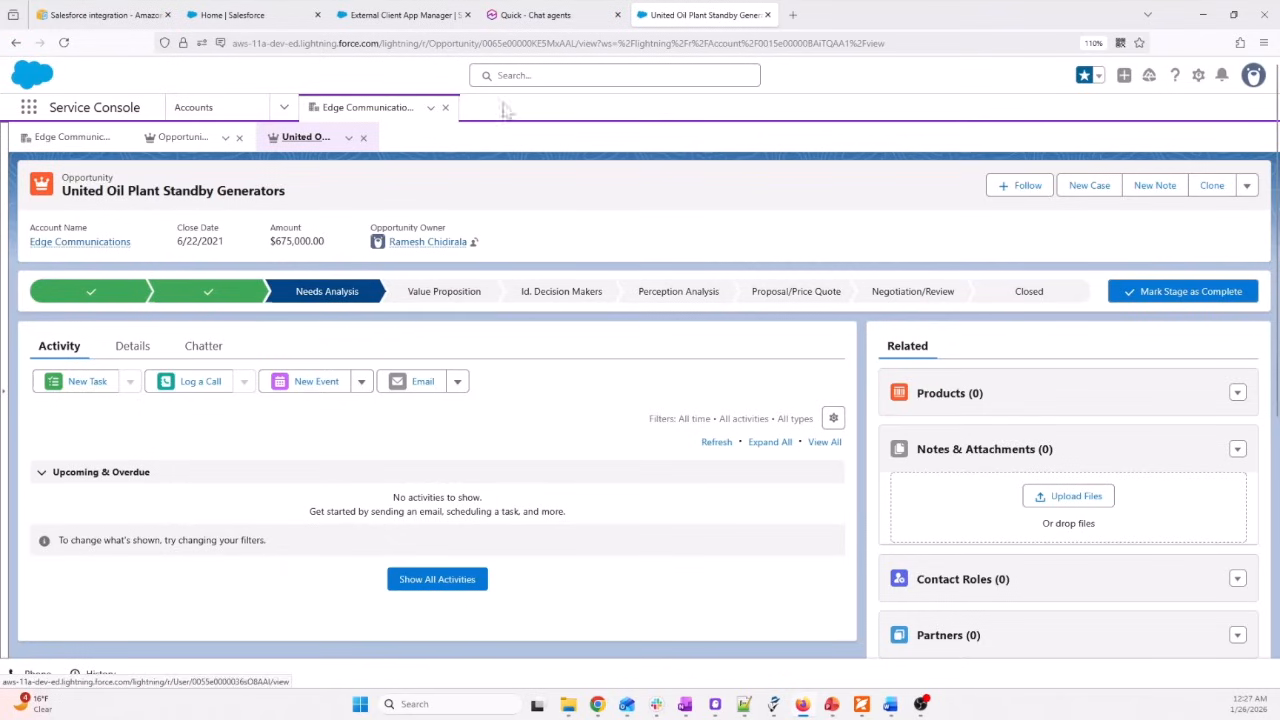
Return to the Quick Suite chat, send the drafted stage update request to the Salesforce Agent, and submit the Update Opportunity action
{"action": "left_click", "coordinate": [530, 16]}
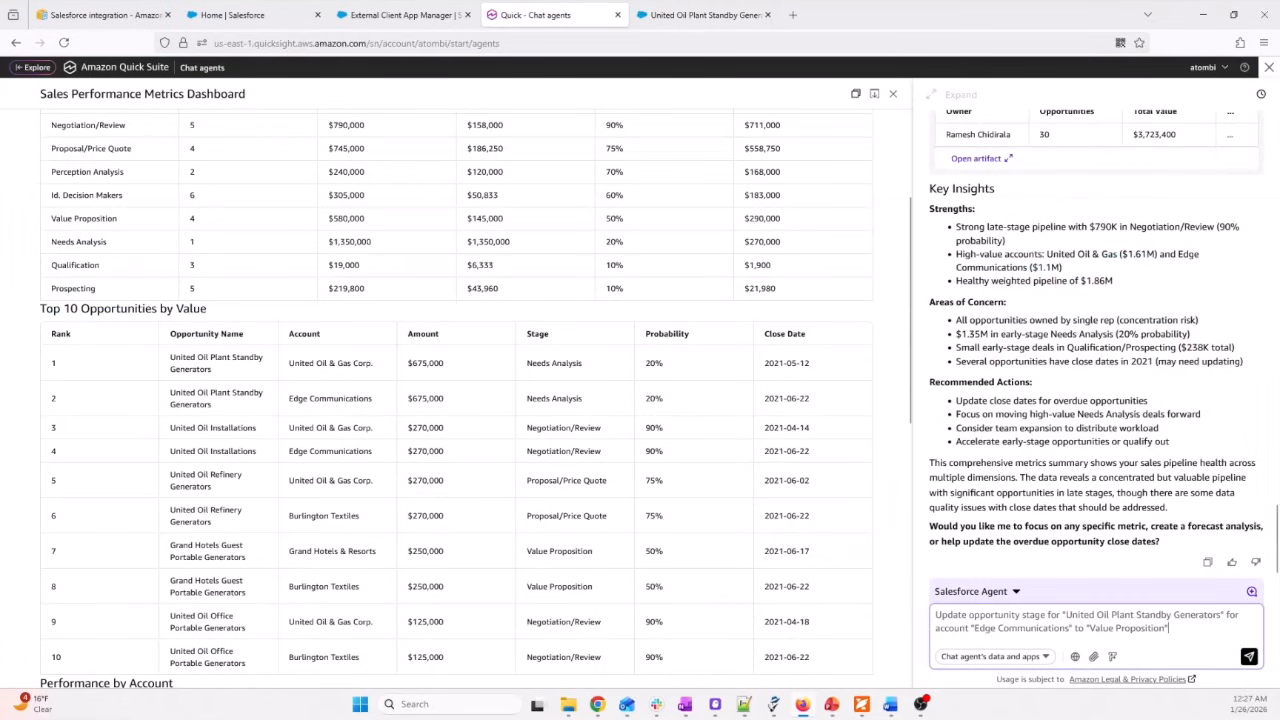
{"action": "key", "text": "Return"}
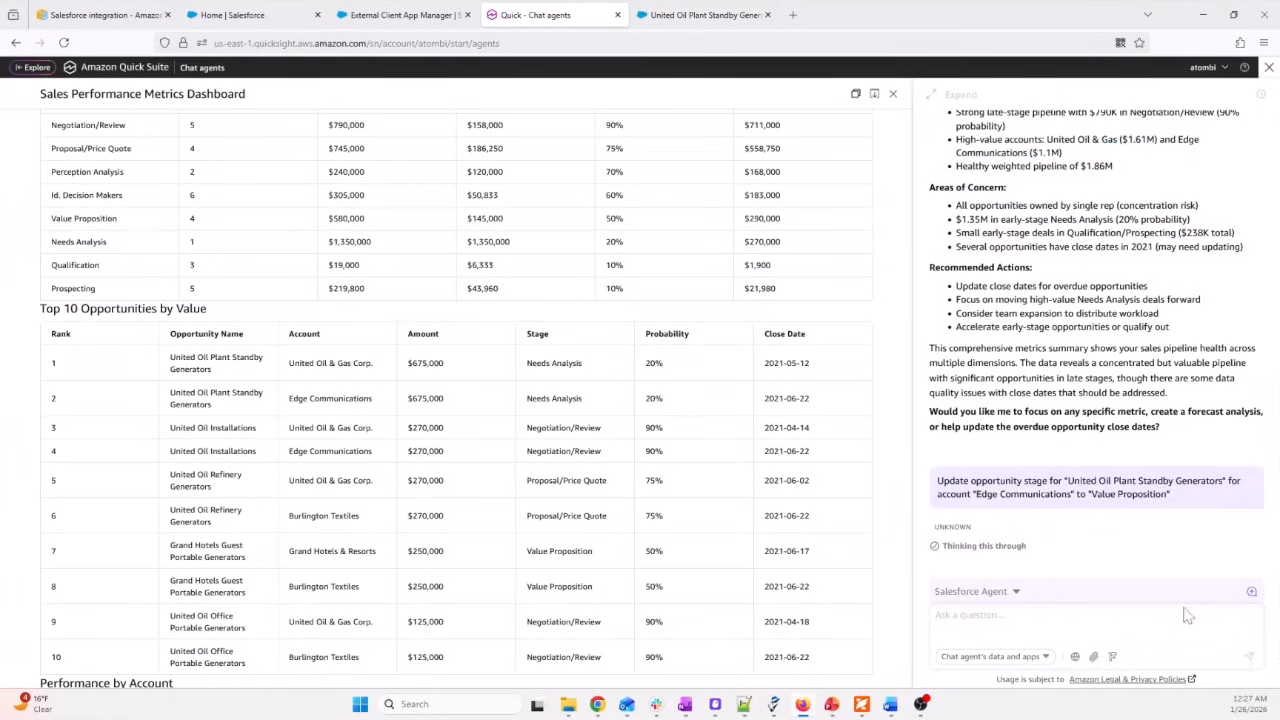
{"action": "left_click", "coordinate": [829, 260]}
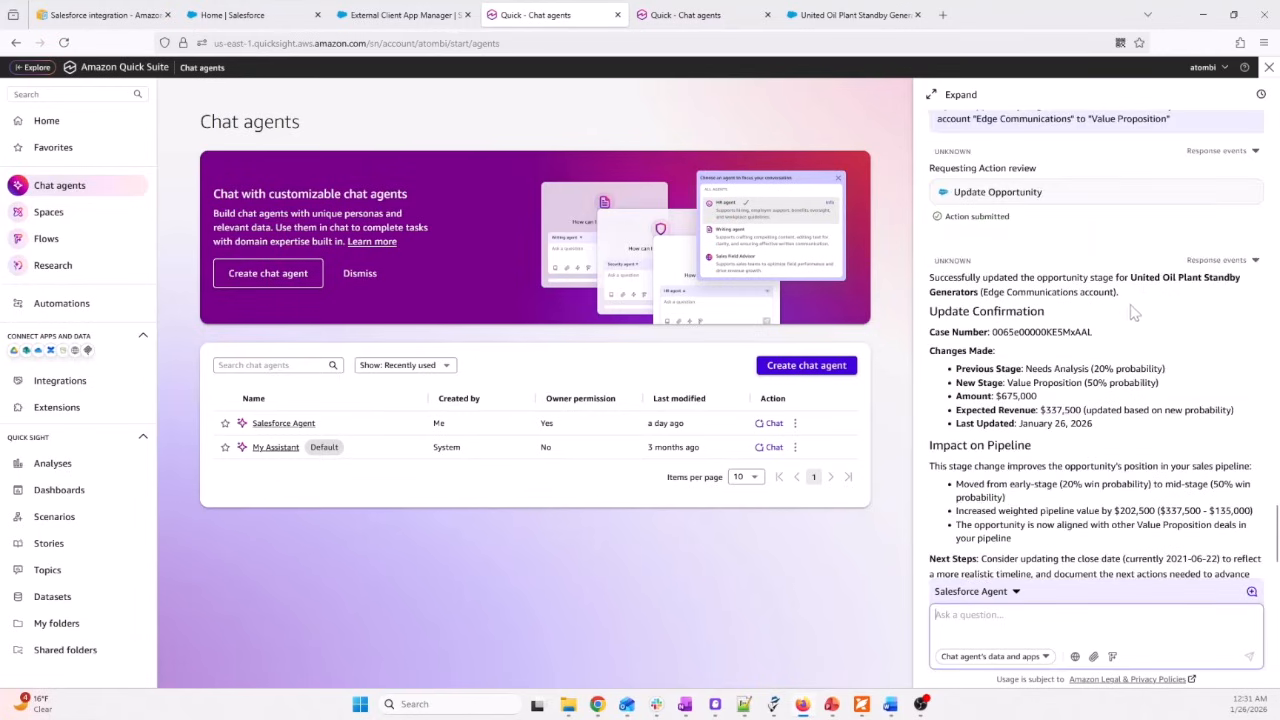
Switch to Salesforce and check the stage on the United Oil Plant Standby Generators opportunity record
{"action": "left_click", "coordinate": [822, 18]}
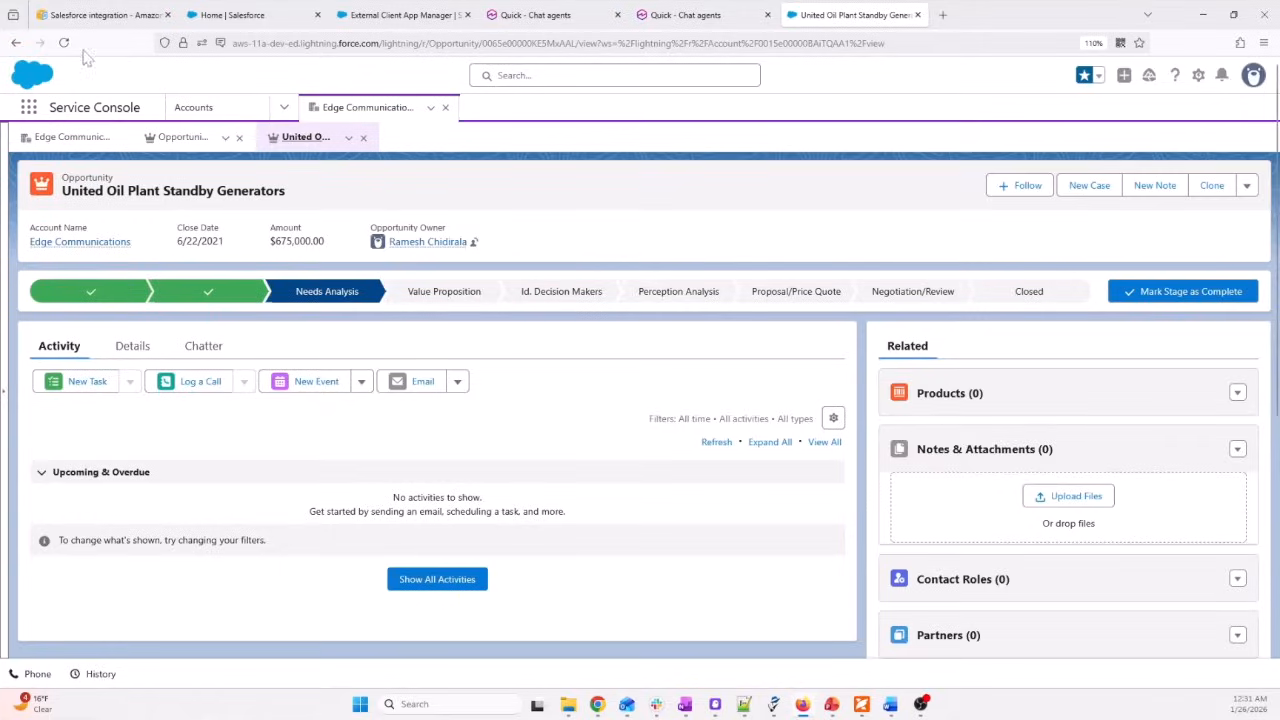